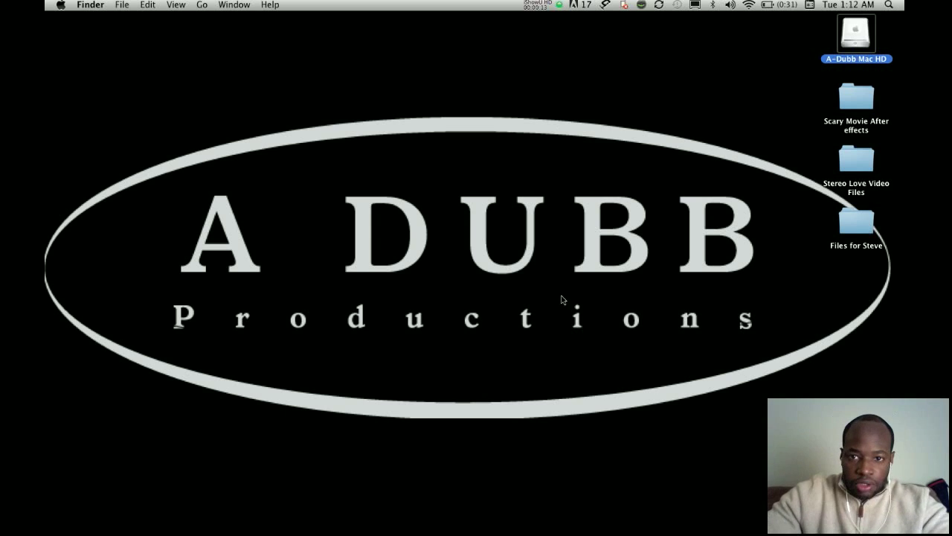
Launch Adobe After Effects from the Dock so an untitled project opens.
mouse_move(675, 524)
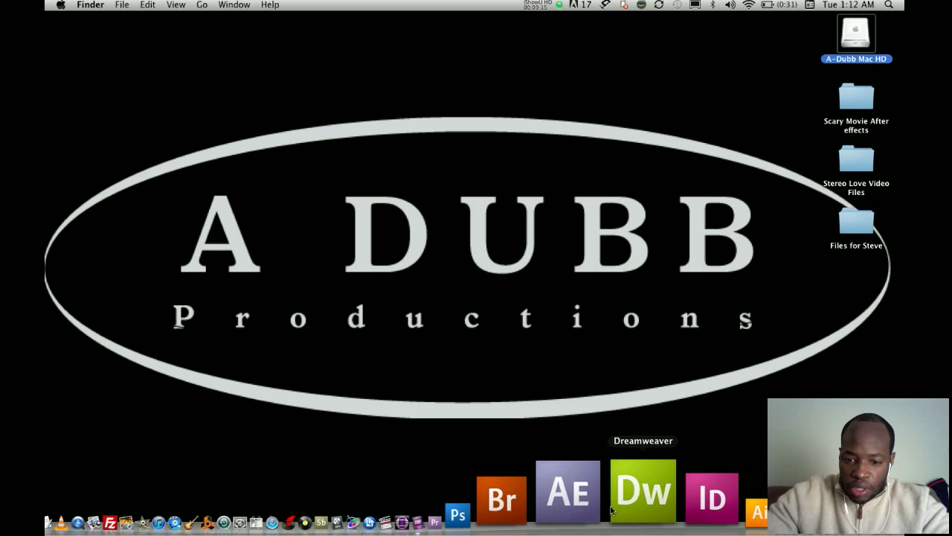
left_click(604, 506)
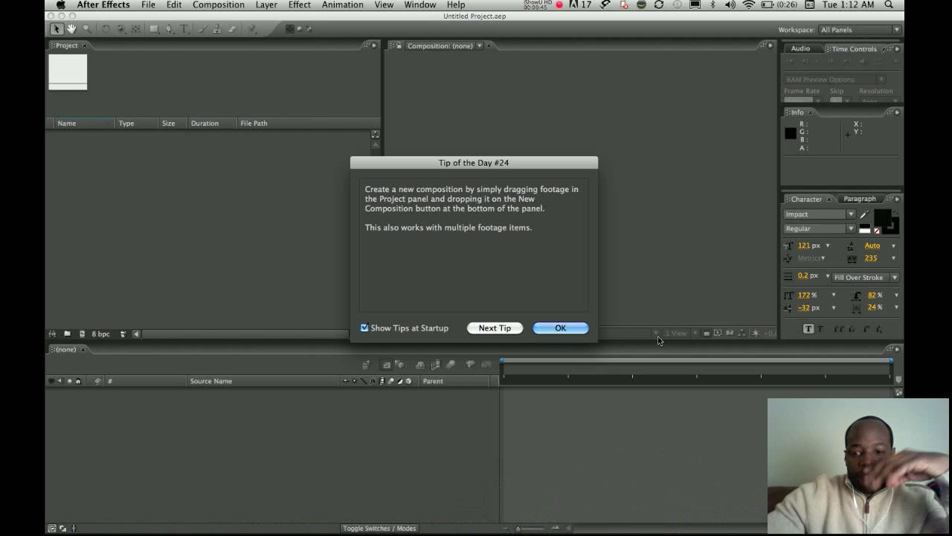
Dismiss the tip and create the 'Light & shadows' composition, 1920×1080, 29.97 fps, duration 0;00;05;00.
left_click(579, 328)
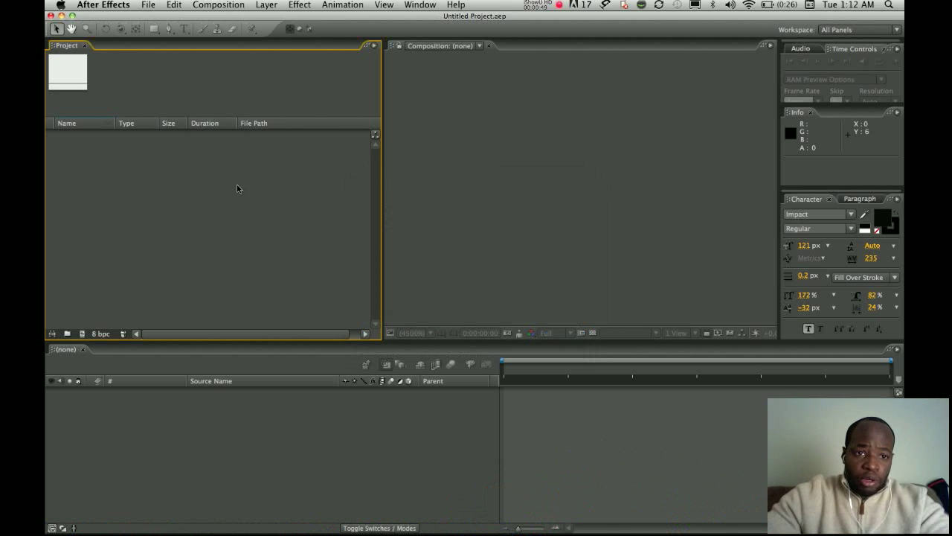
left_click(222, 6)
left_click(225, 18)
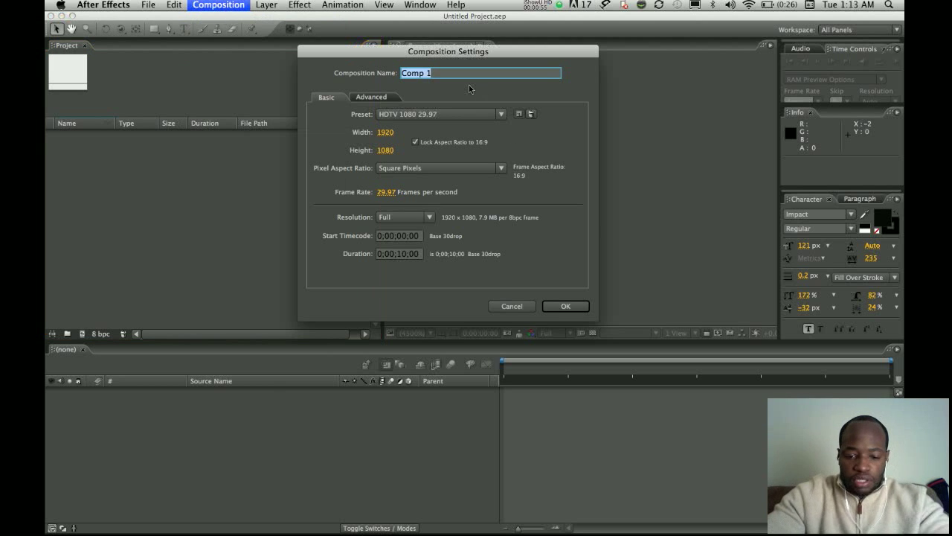
type("Light")
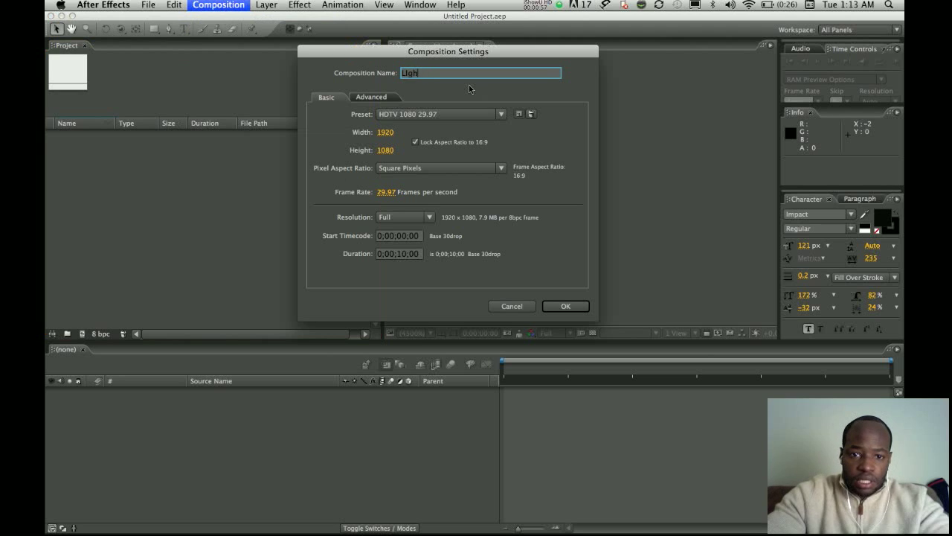
key("BackSpace")
key("BackSpace")
type("Ligh")
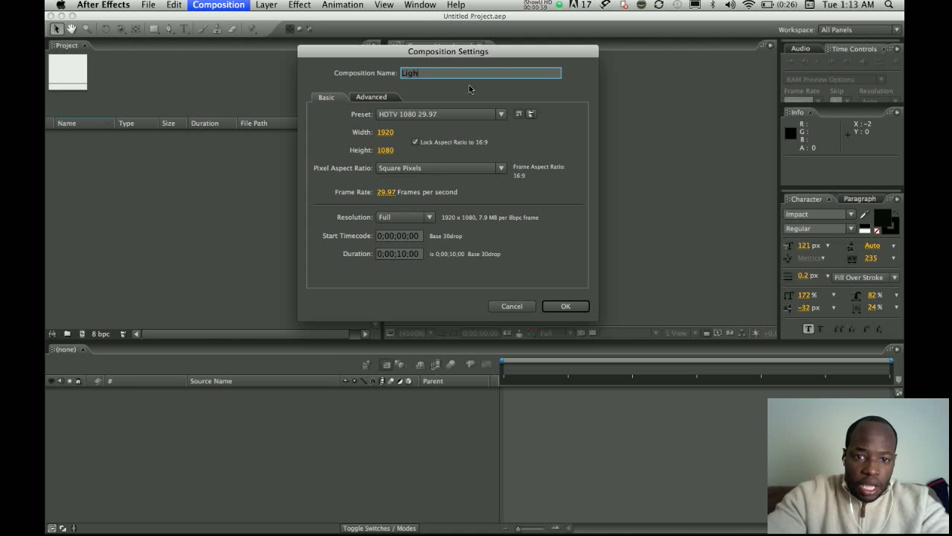
type("t & sha")
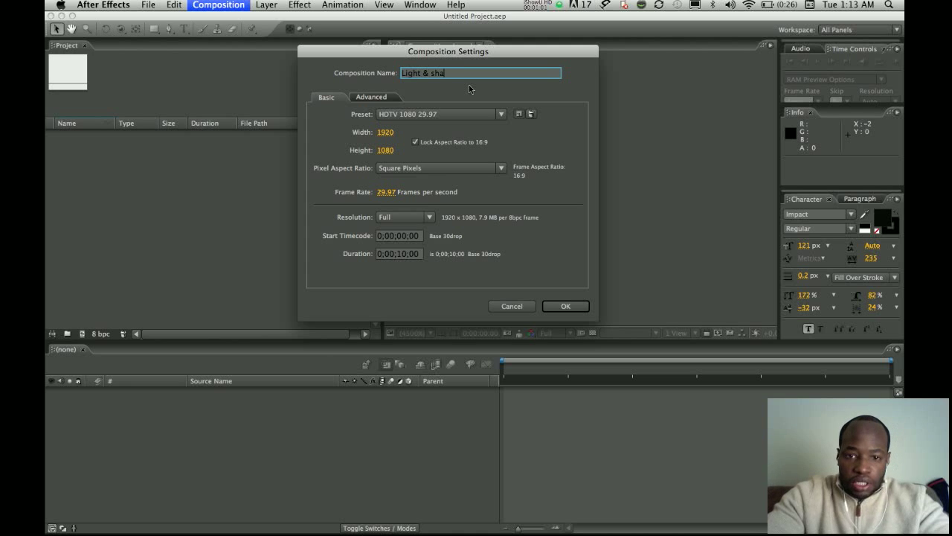
type("dows")
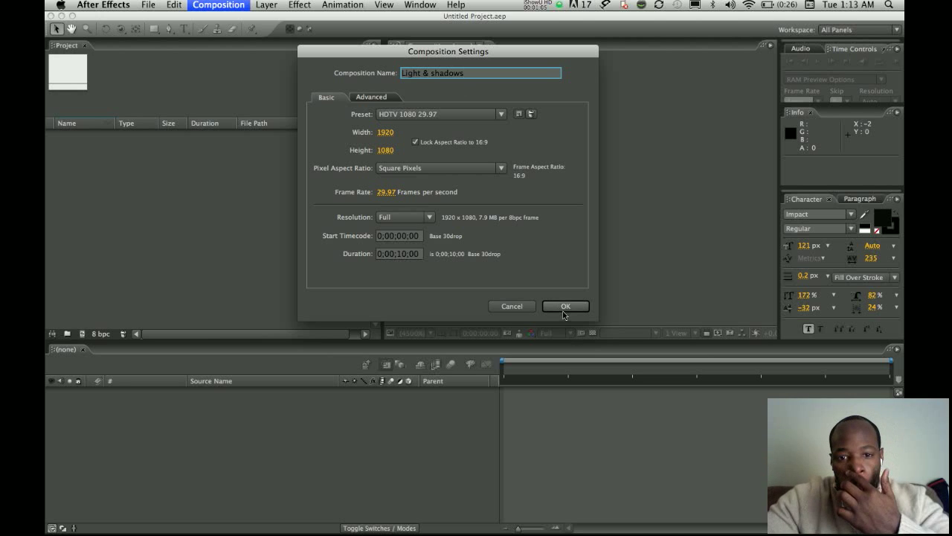
left_click(406, 253)
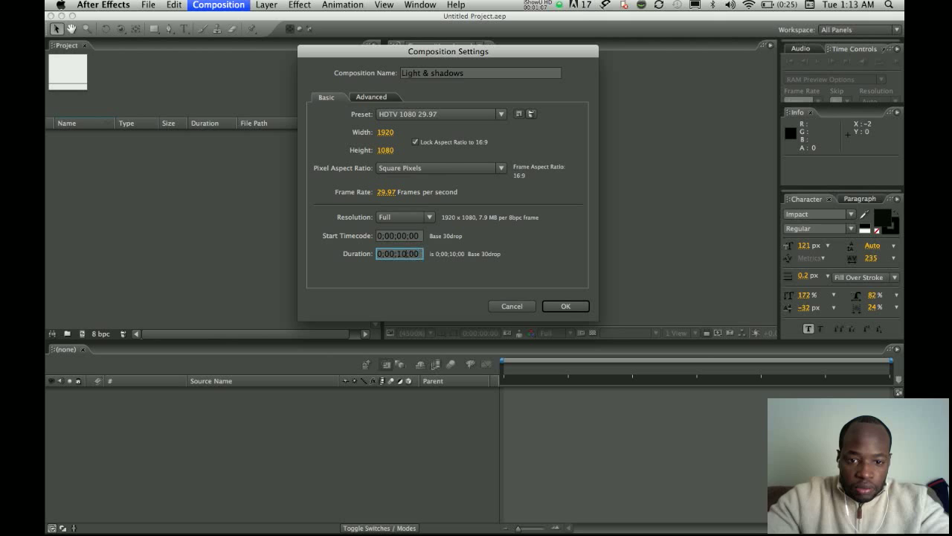
left_click(398, 253)
key("Delete")
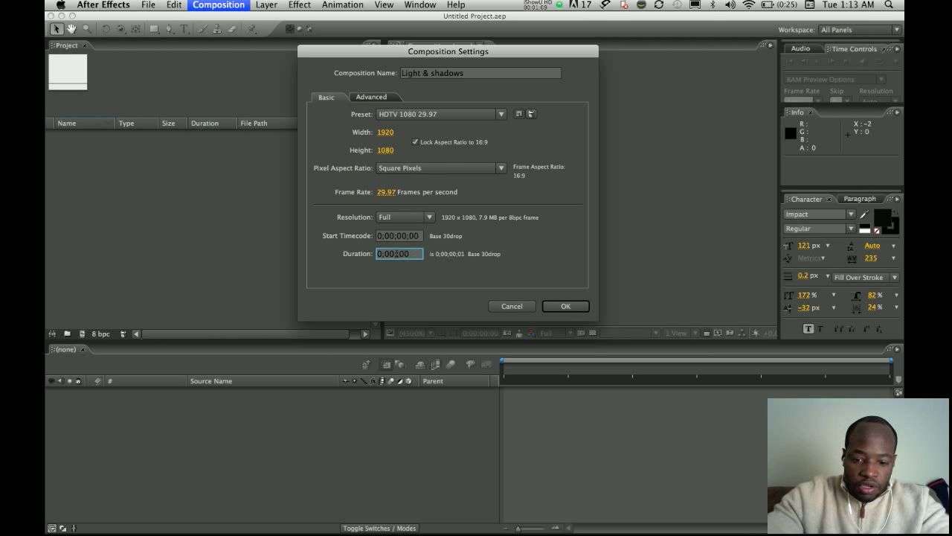
type("05;00")
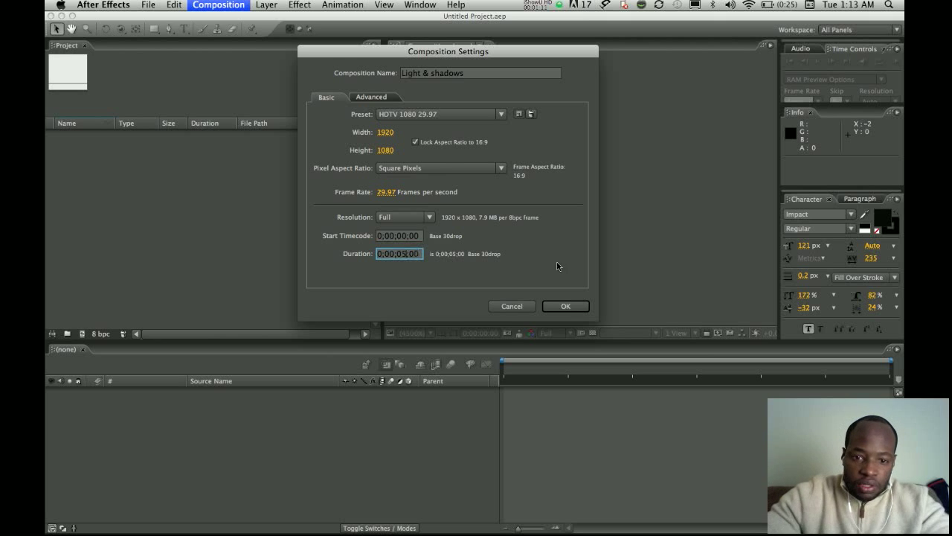
left_click(566, 306)
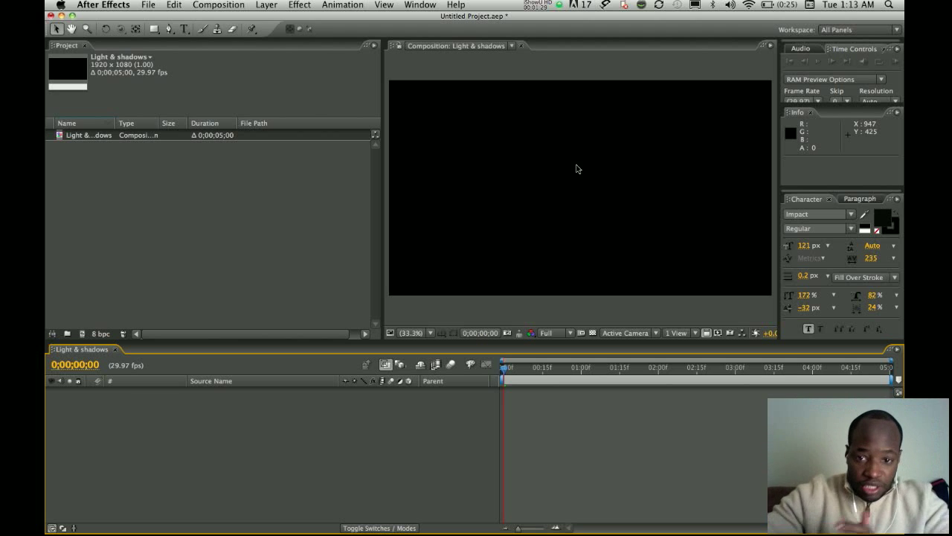
Add a full-frame white solid layer to the composition.
left_click(267, 6)
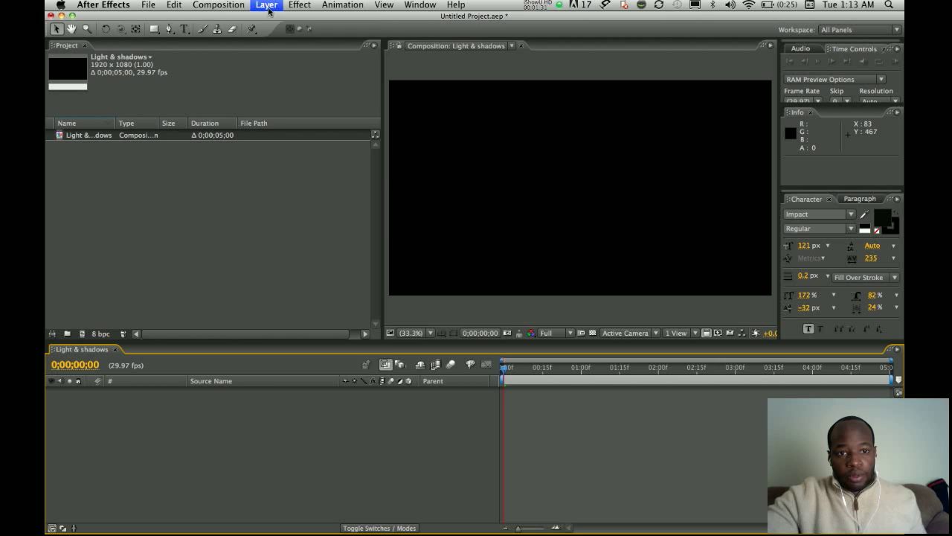
mouse_move(271, 20)
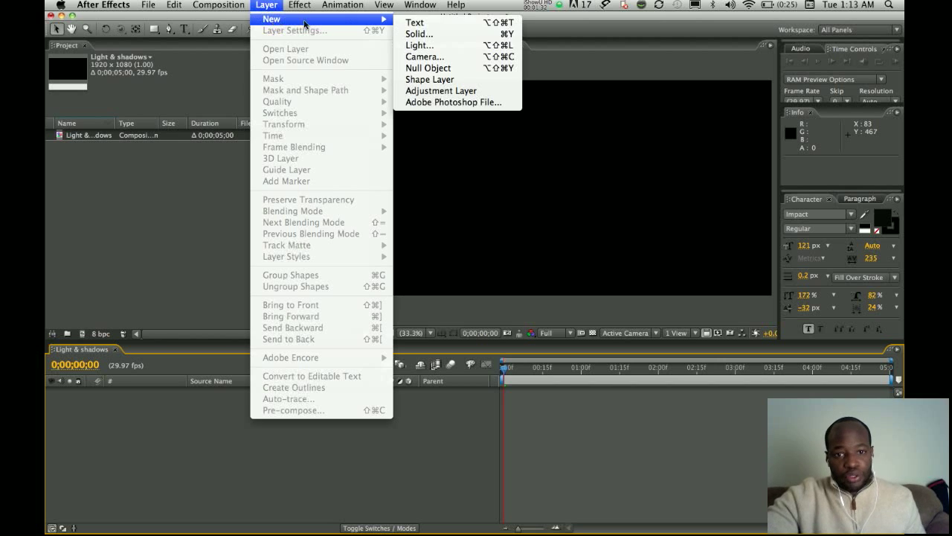
left_click(413, 34)
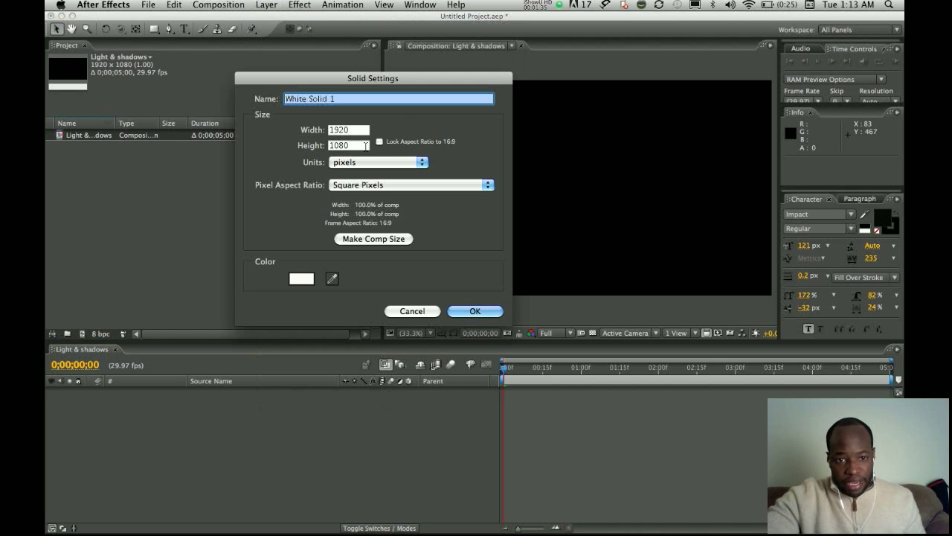
left_click(299, 281)
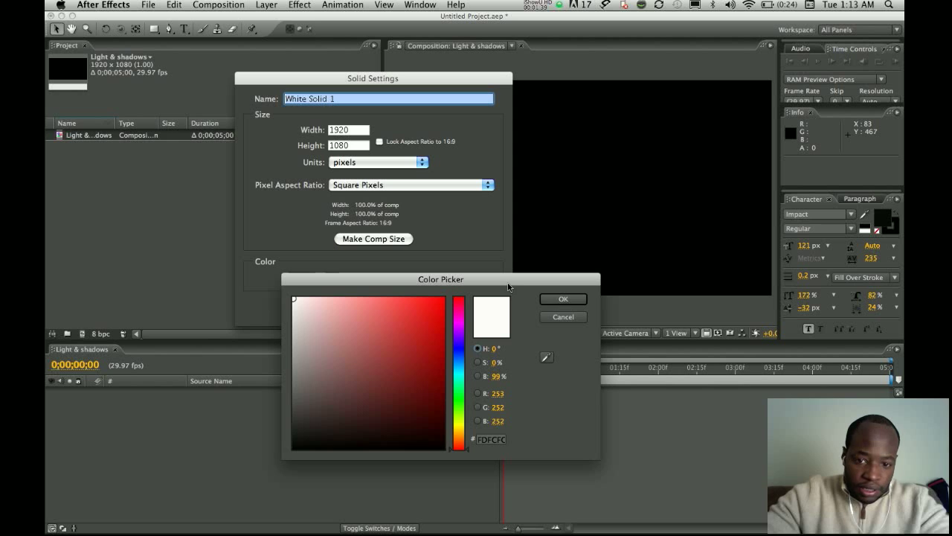
left_click(557, 299)
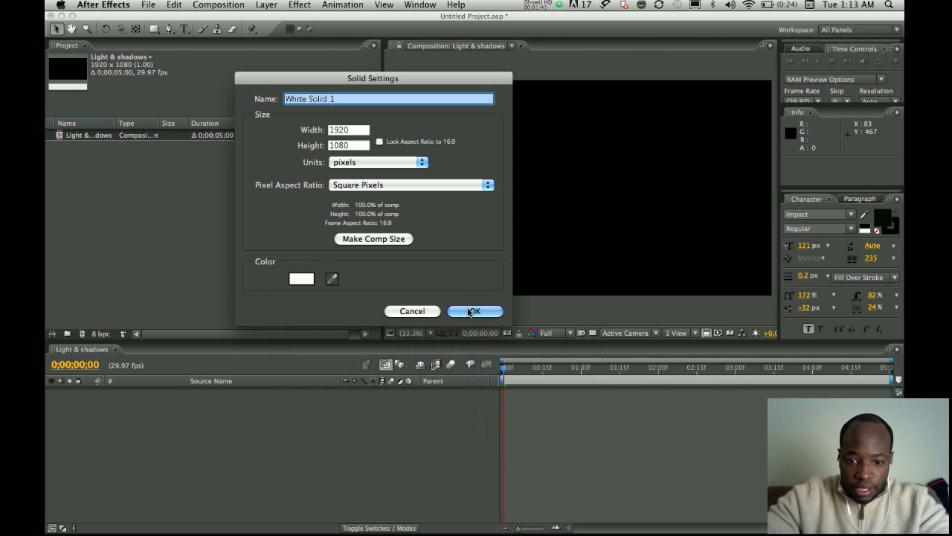
left_click(469, 311)
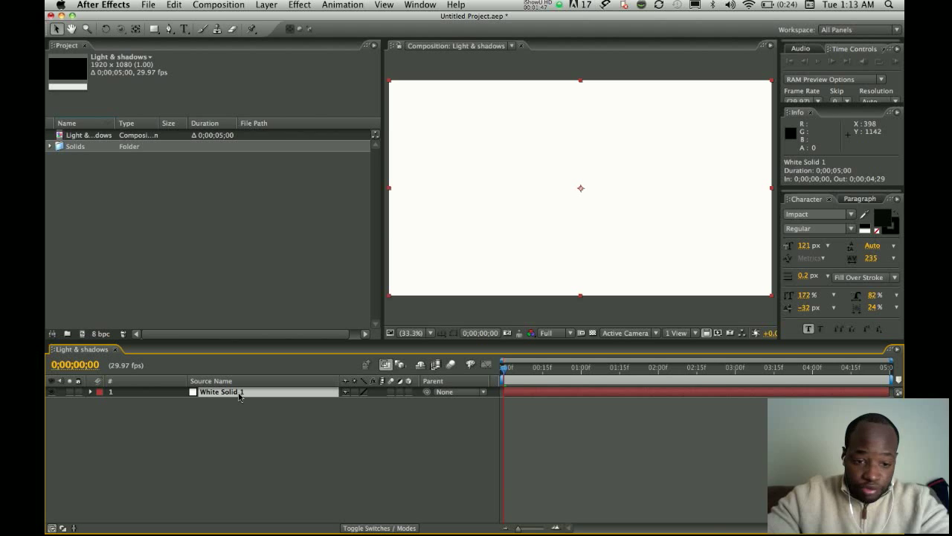
Rename the White Solid 1 layer to 'background', fixing the misspelling.
key("Return")
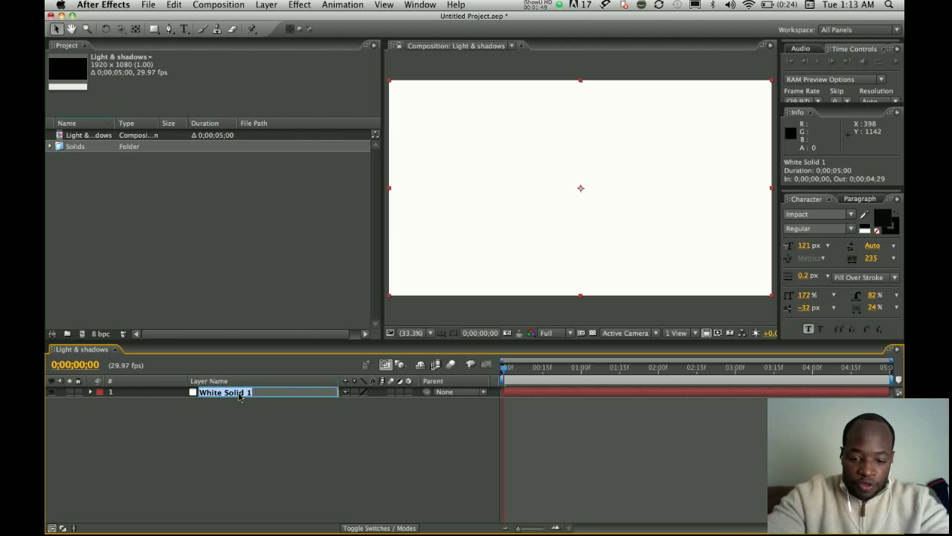
type("backgor")
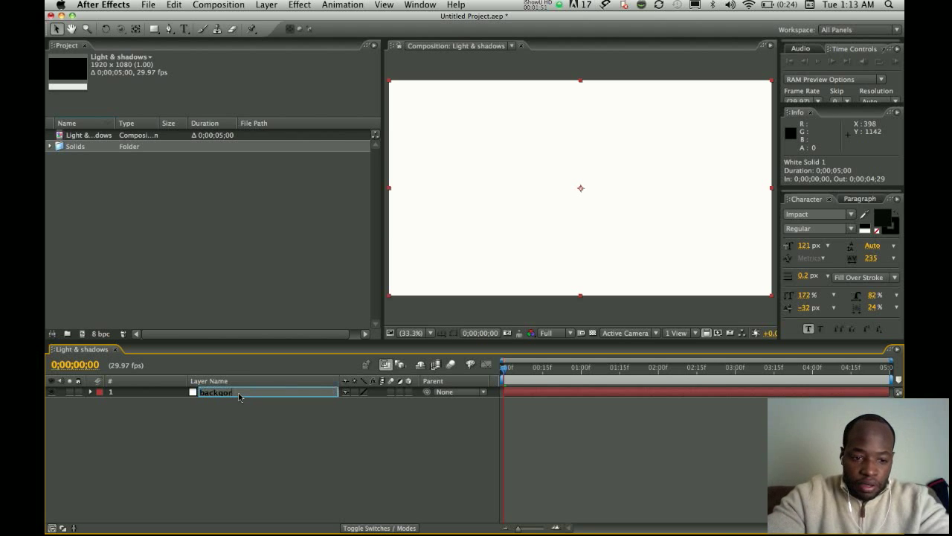
key("BackSpace")
key("BackSpace")
type("roung")
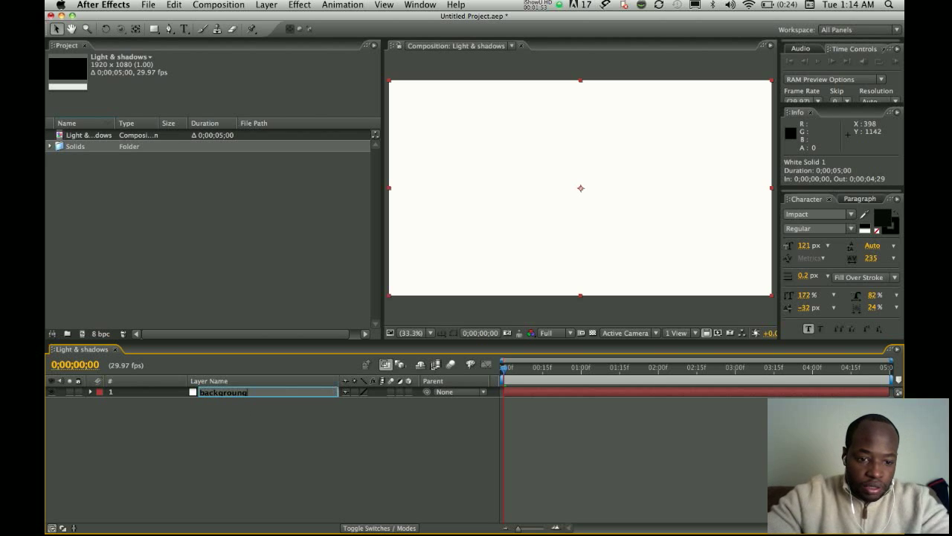
left_click(239, 415)
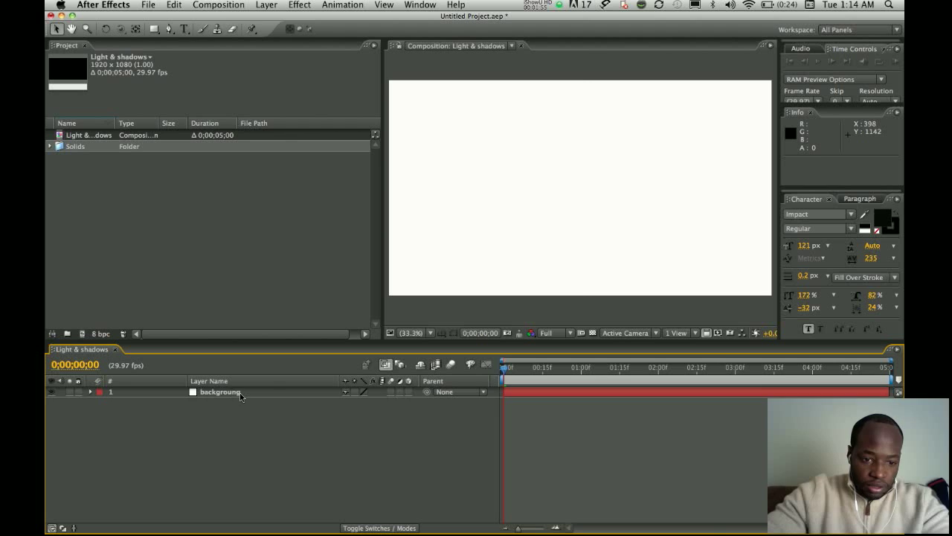
left_click(239, 393)
key("Return")
key("BackSpace")
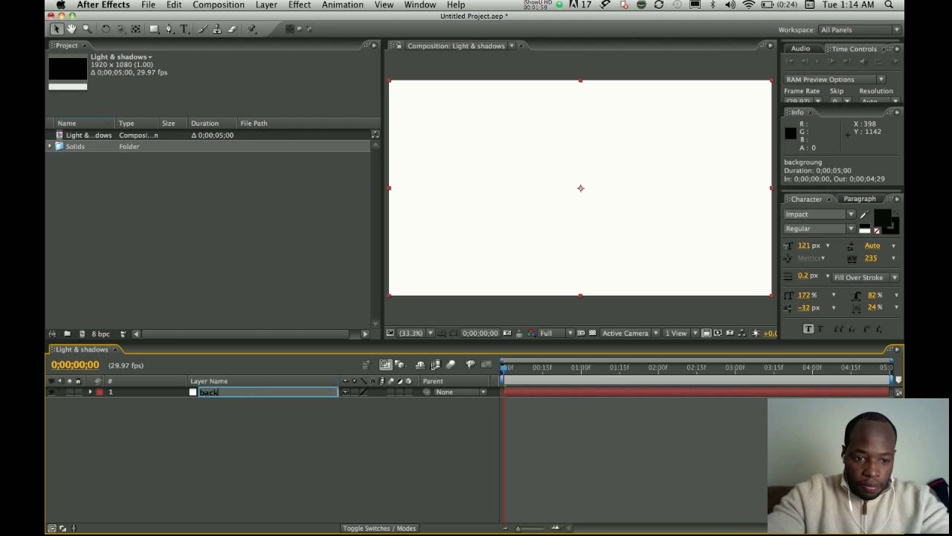
type("background")
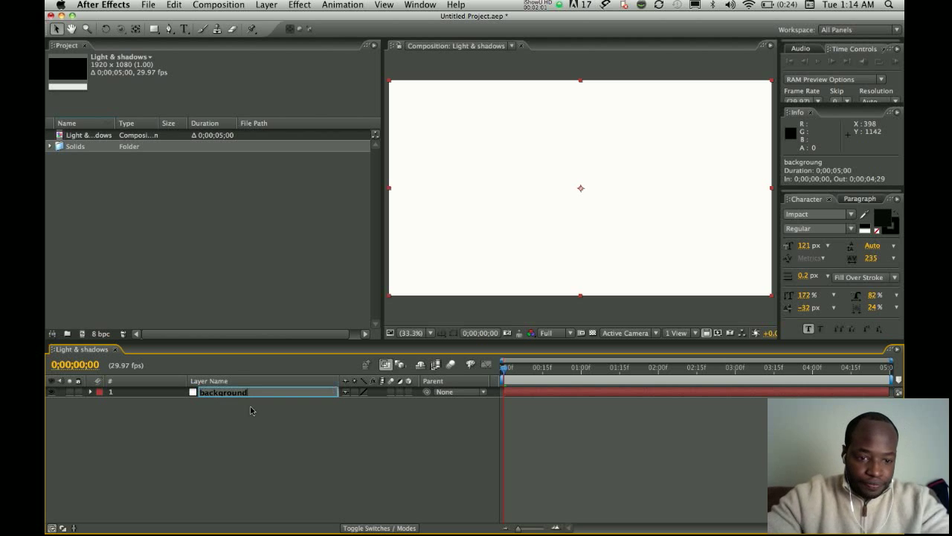
left_click(251, 411)
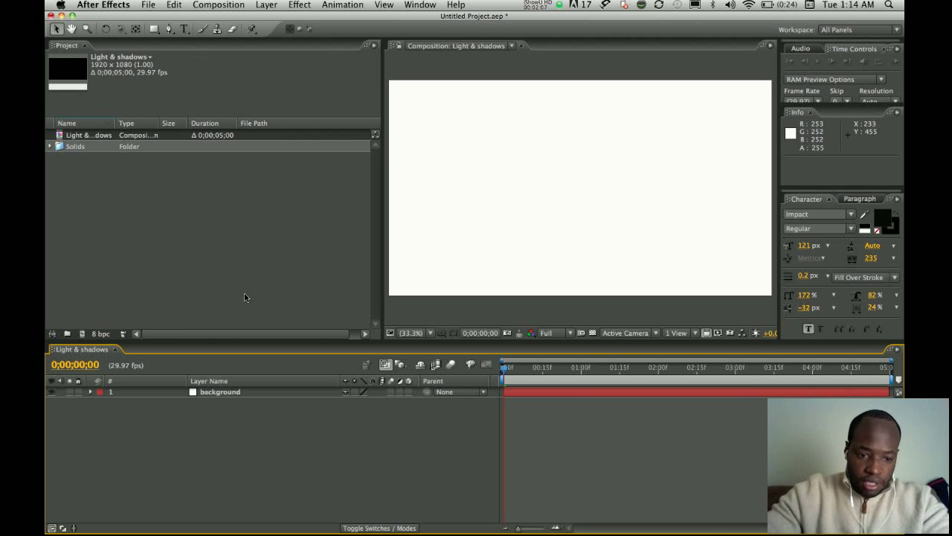
Type 'A-Dubb Productions' in the comp and drag it right toward the frame centre.
left_click(231, 394)
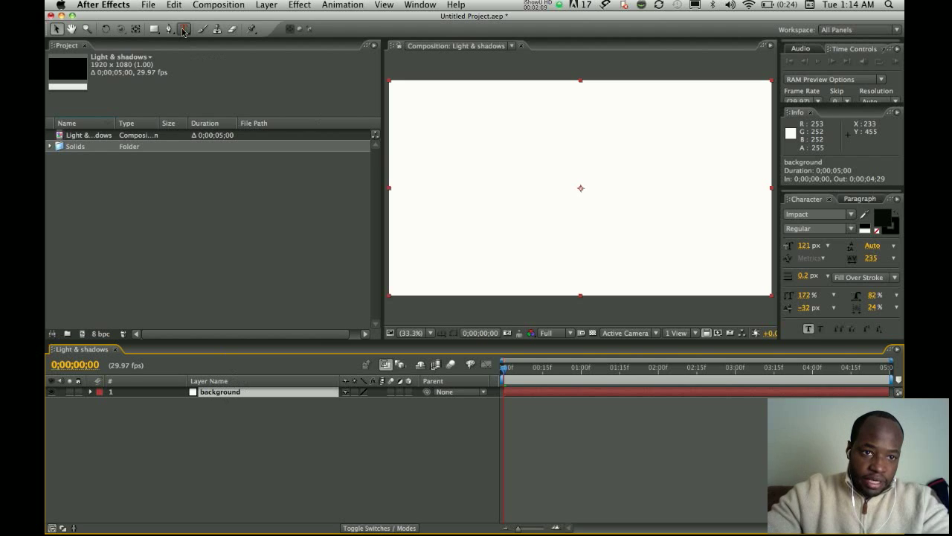
left_click(184, 30)
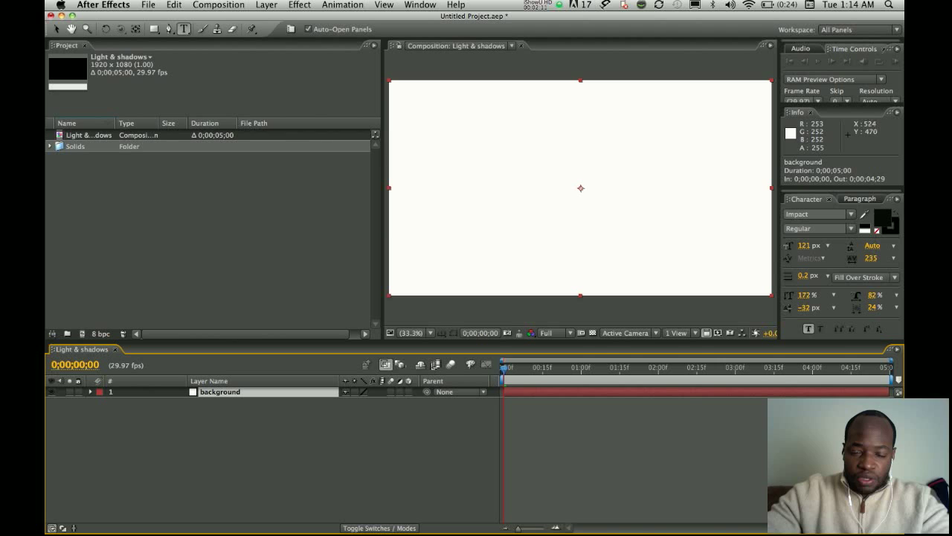
left_click(434, 173)
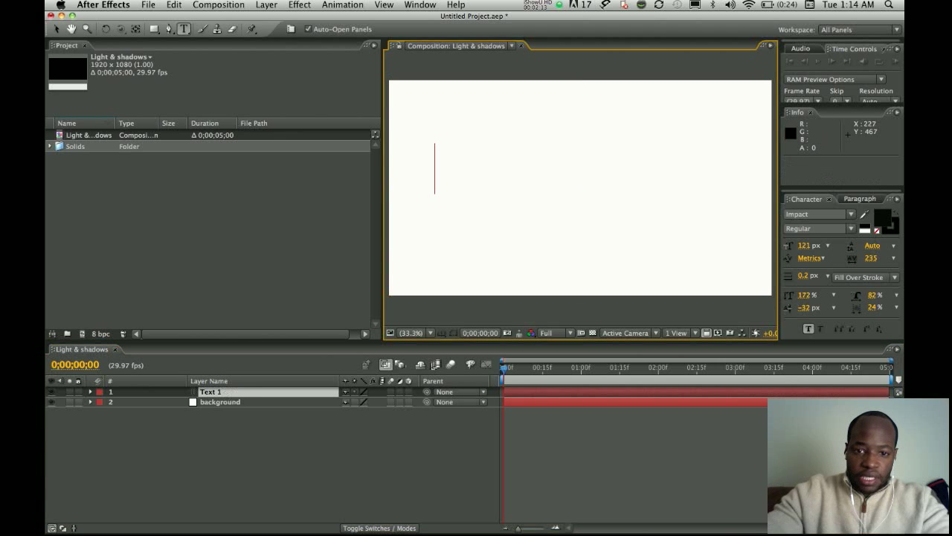
type("A-d")
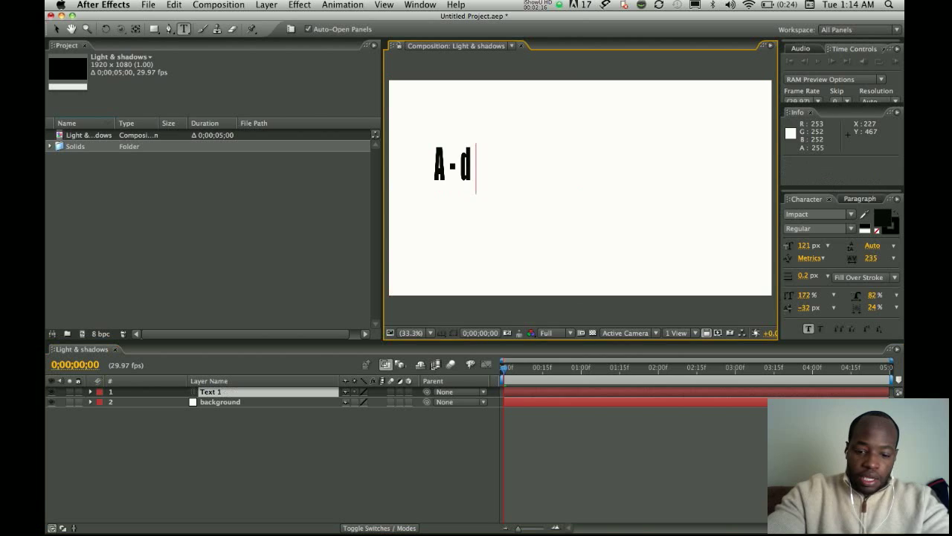
key("BackSpace")
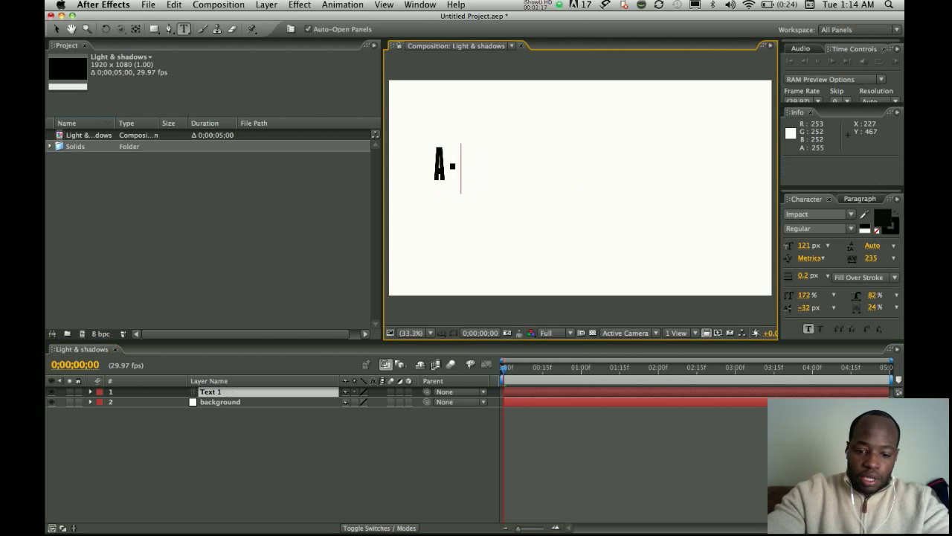
type("Dubb P")
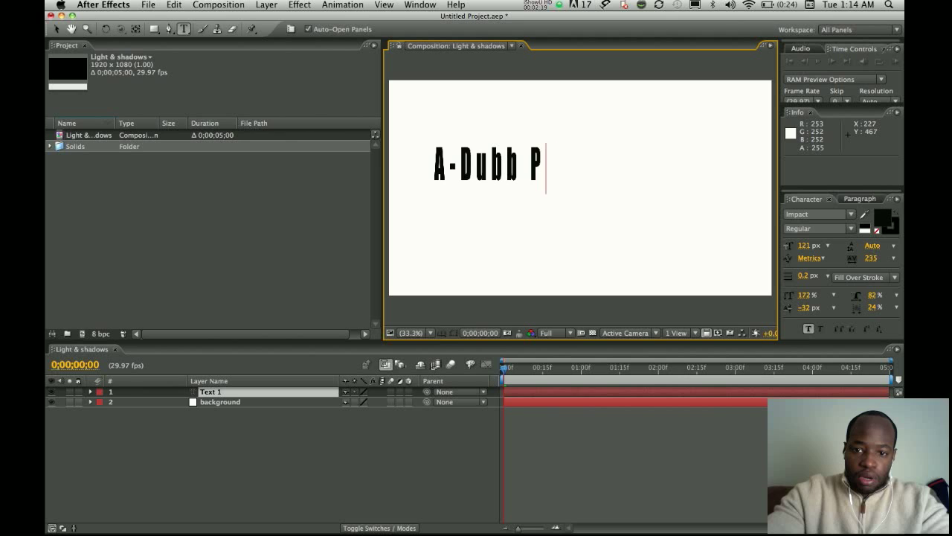
type("roductions")
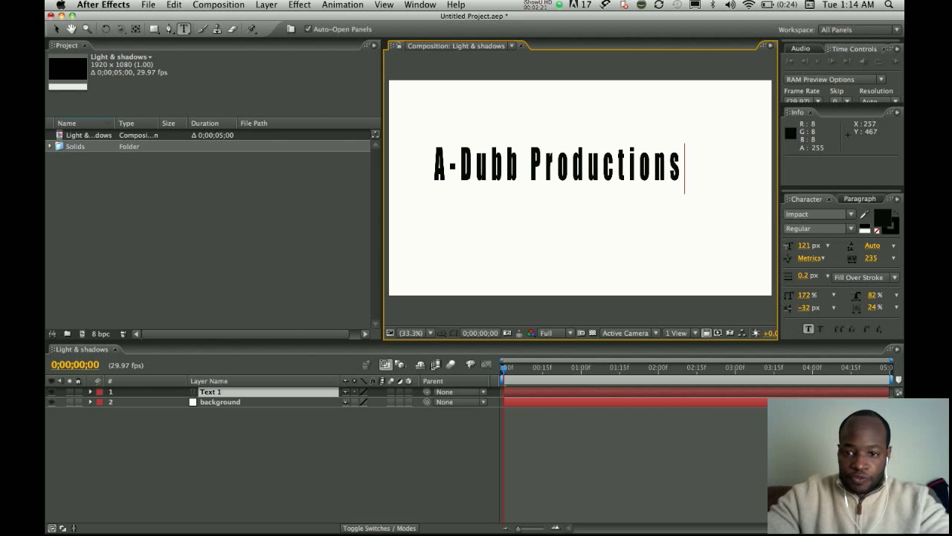
left_click(56, 28)
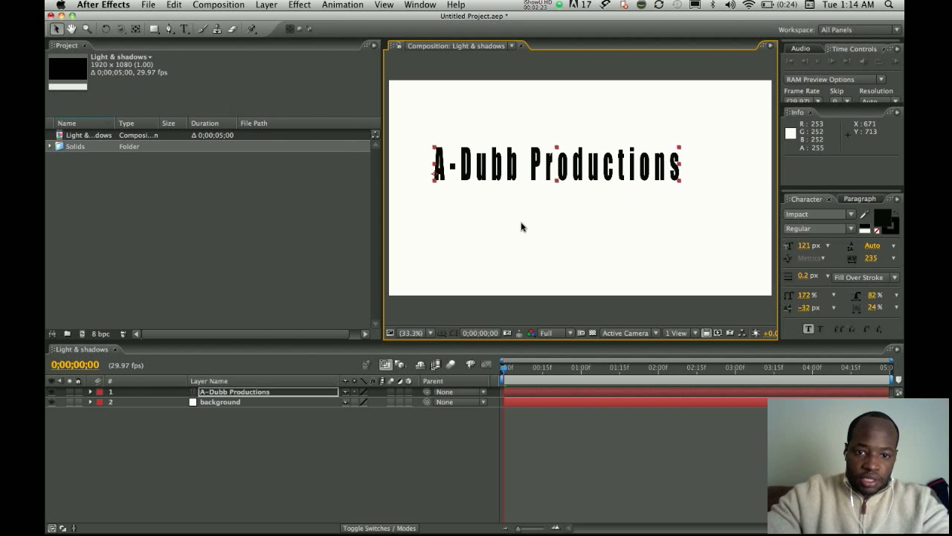
left_click_drag(487, 169, 508, 179)
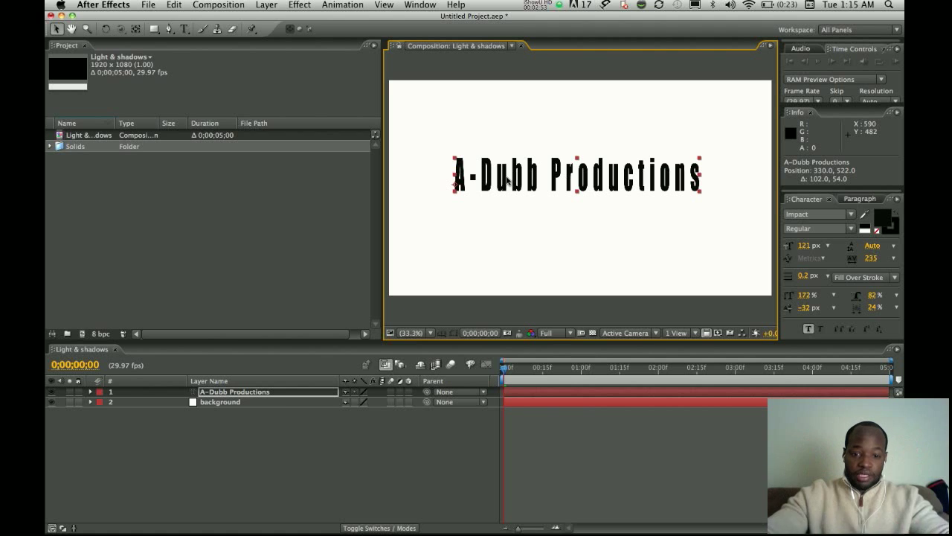
Turn on the 3D Layer switch for the A-Dubb Productions text layer.
left_click(408, 392)
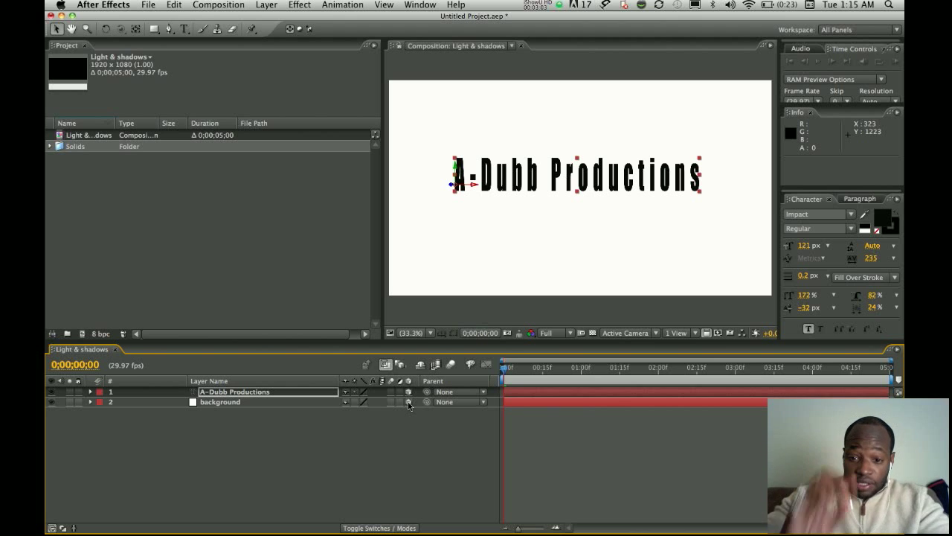
Switch to the Top 3D view and drag the text layer forward along Z.
left_click(656, 333)
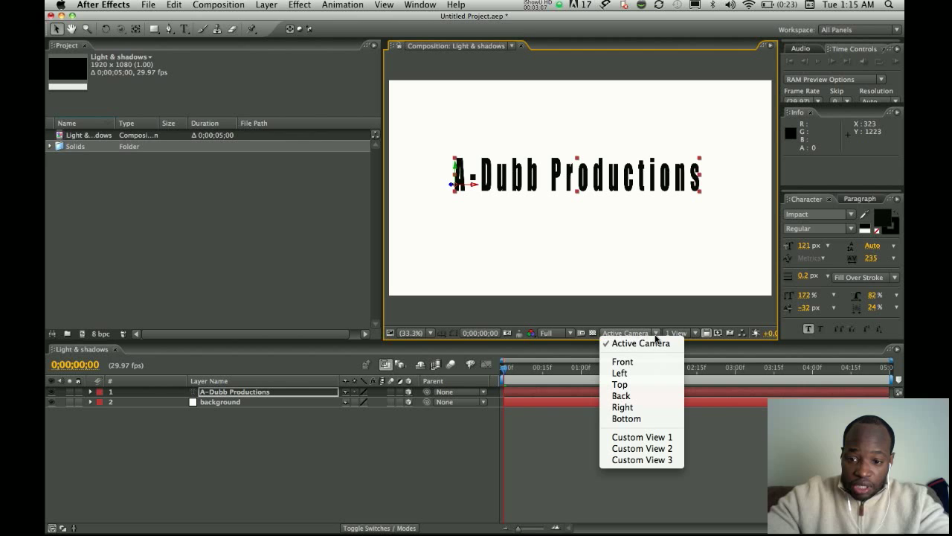
left_click(644, 385)
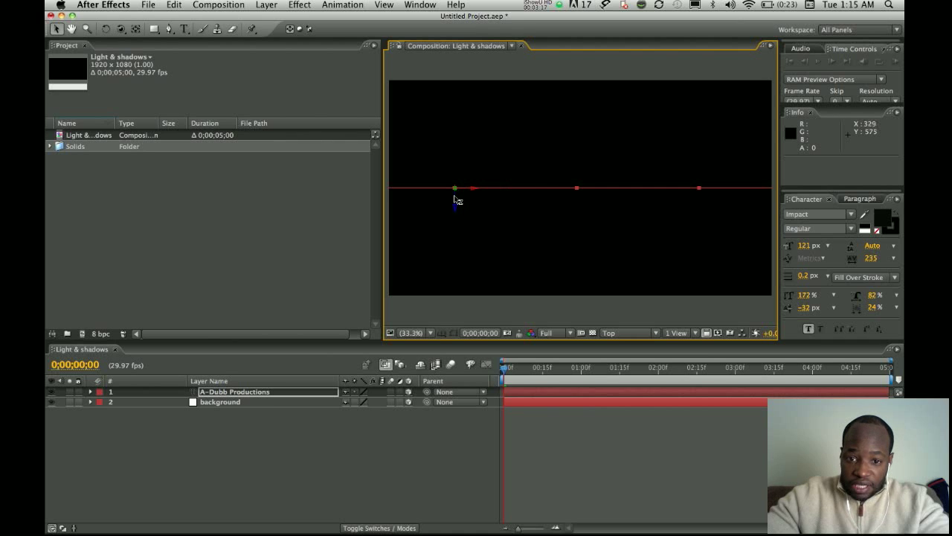
left_click(268, 395)
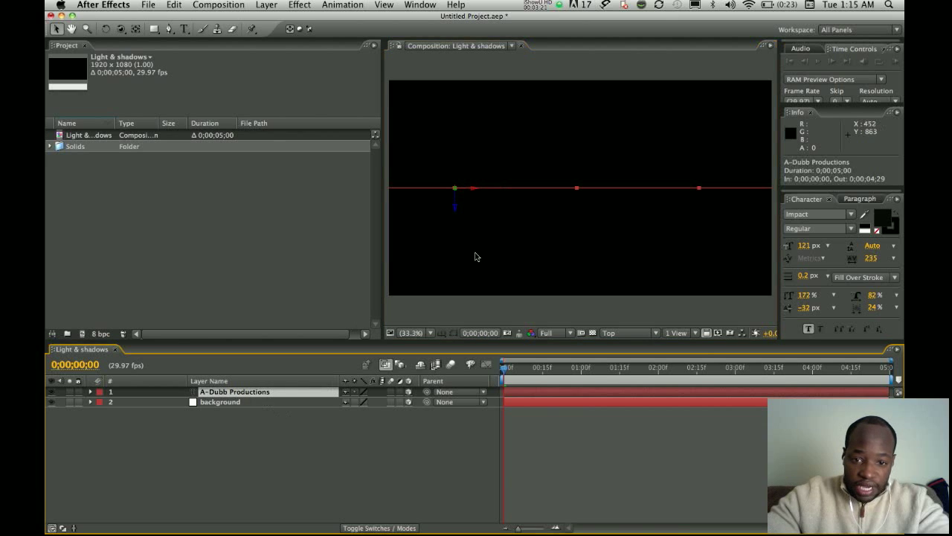
left_click(458, 205)
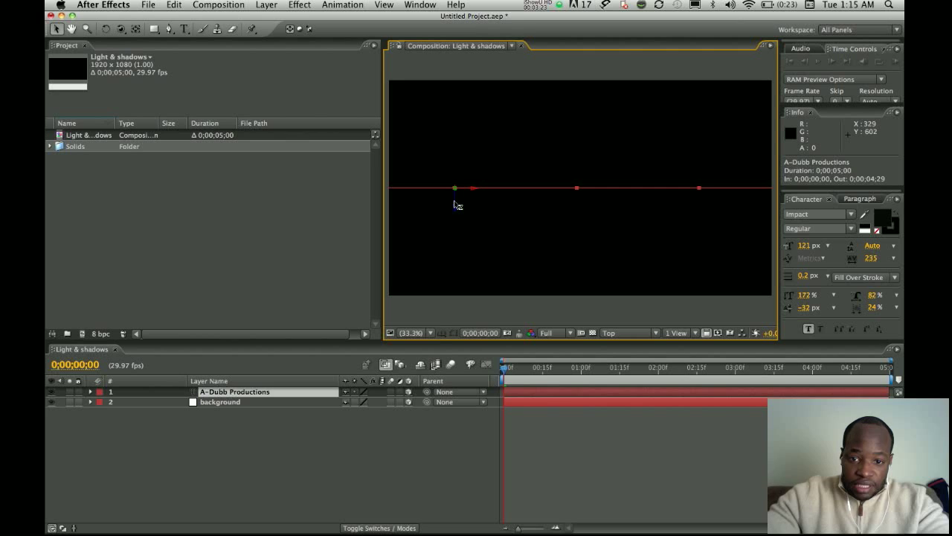
left_click_drag(455, 201, 456, 254)
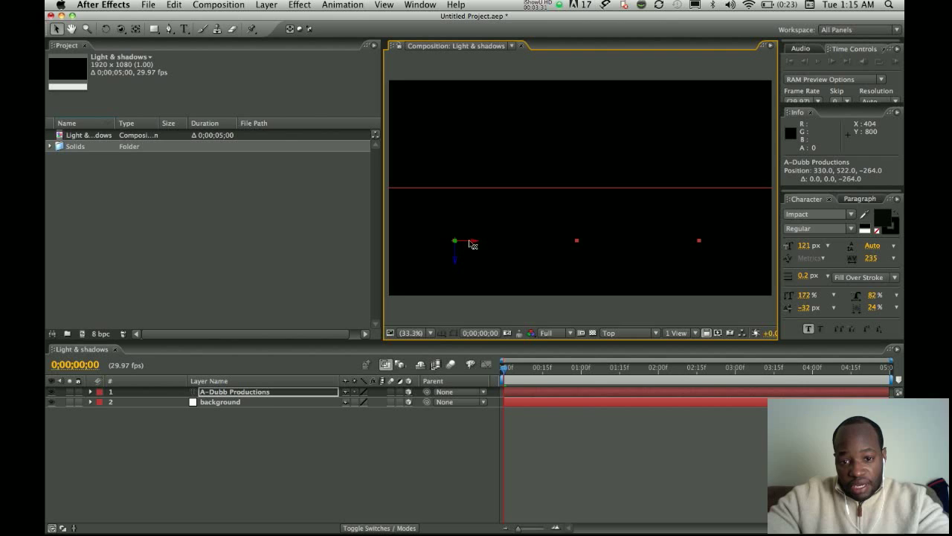
Push the background slightly back and nudge the text to position 330, 522, -237.
left_click(313, 402)
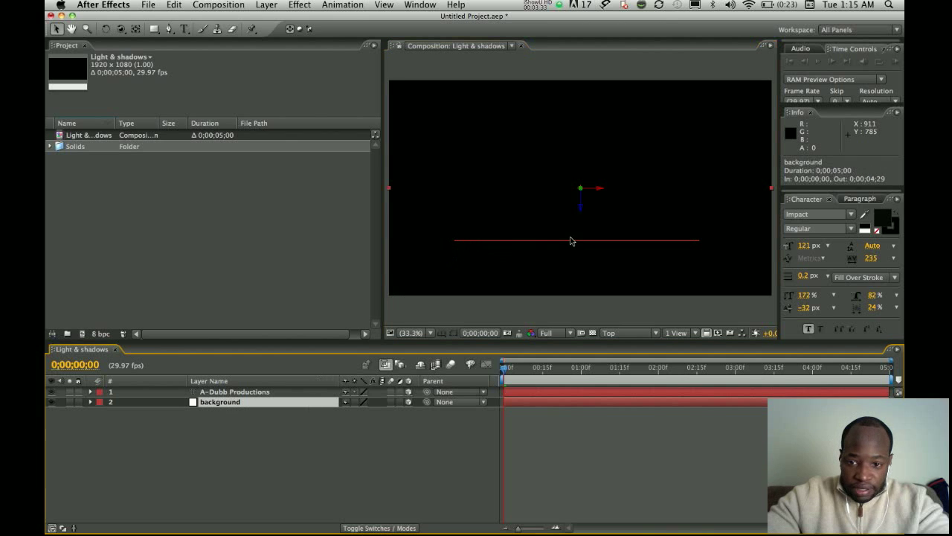
left_click_drag(584, 209, 581, 189)
left_click(235, 391)
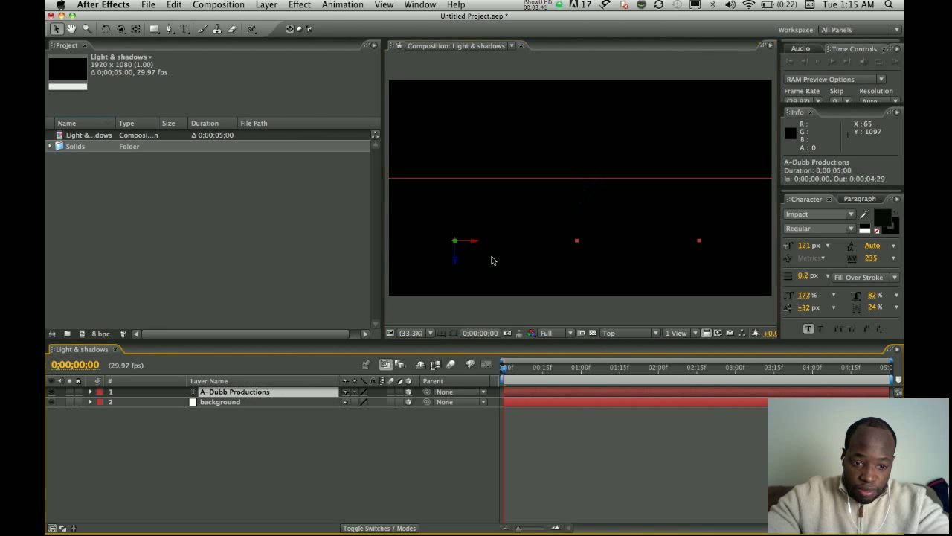
left_click_drag(454, 253, 456, 252)
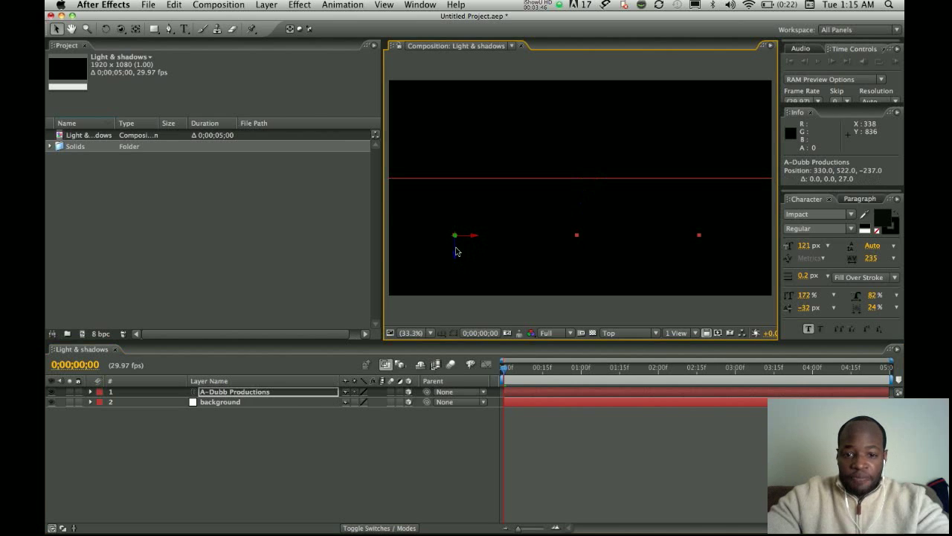
left_click(656, 334)
Return to the camera view and add Light 1, a Spot light with Casts Shadows on.
left_click(656, 343)
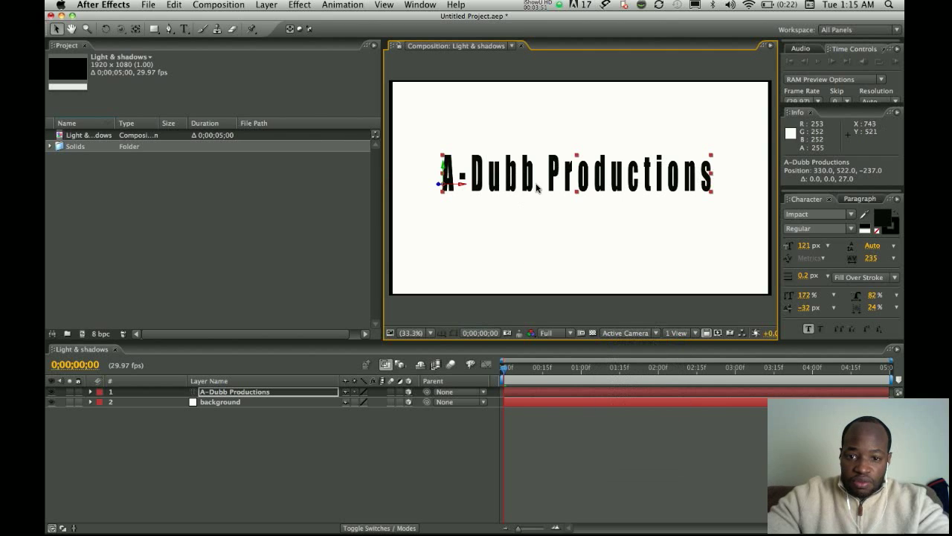
left_click(364, 427)
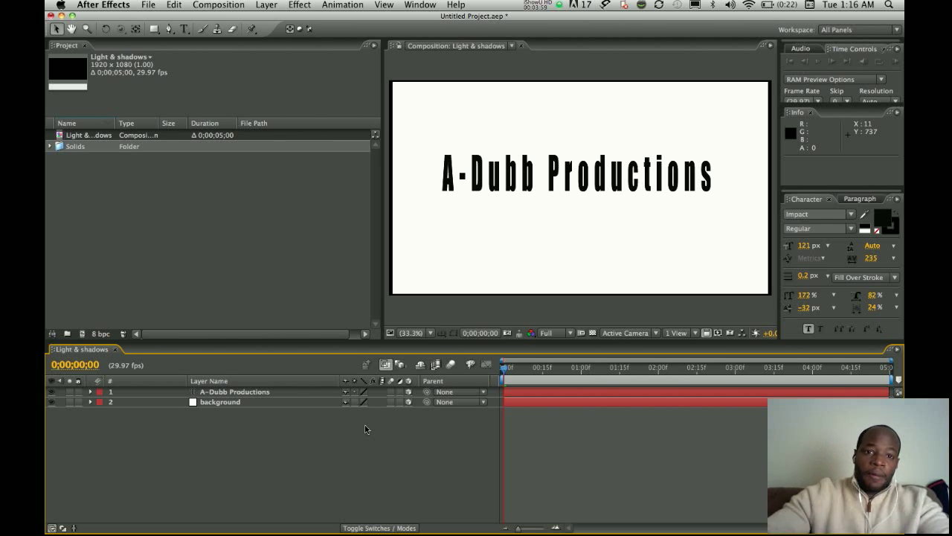
left_click(266, 5)
mouse_move(372, 20)
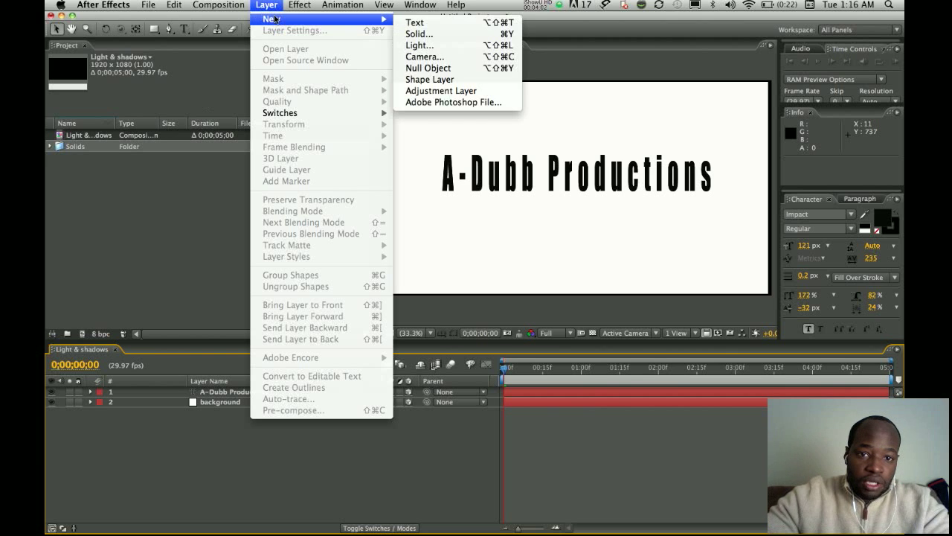
left_click(420, 46)
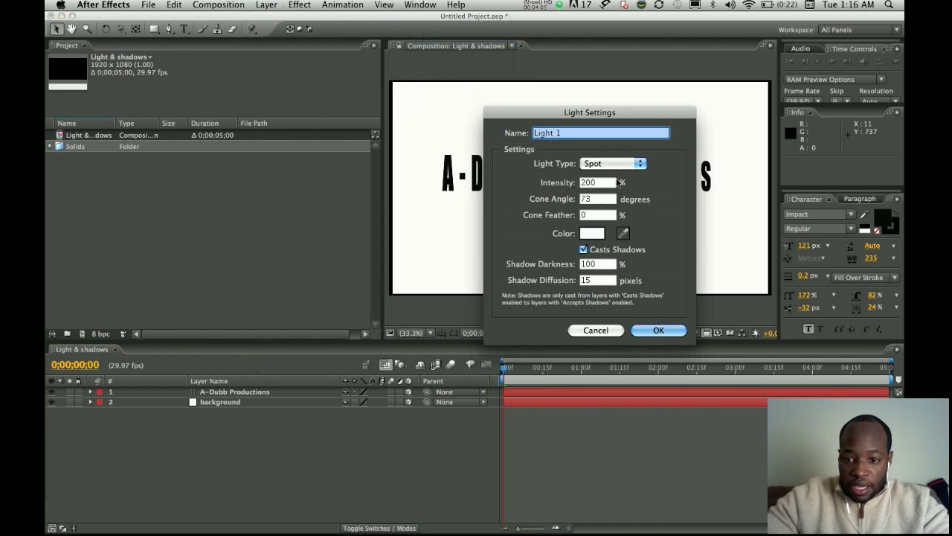
left_click(584, 249)
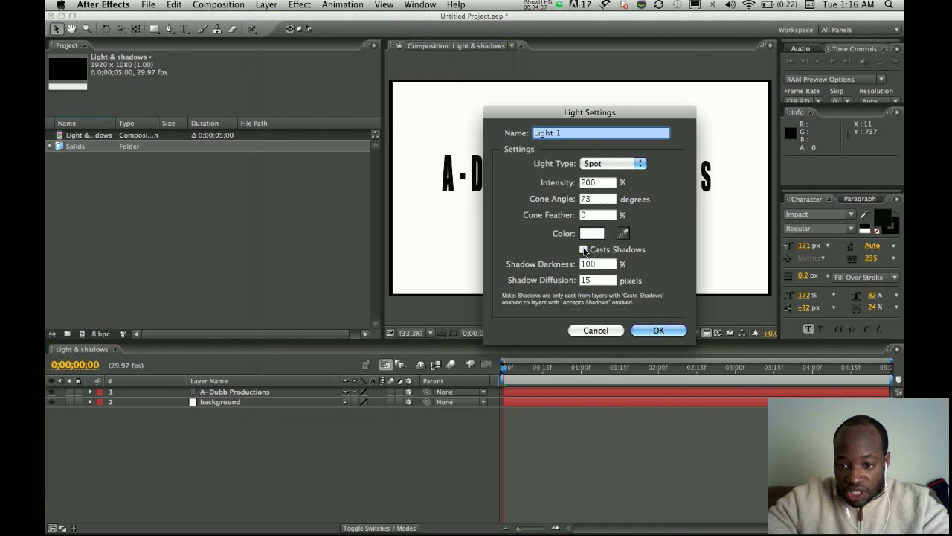
left_click(584, 249)
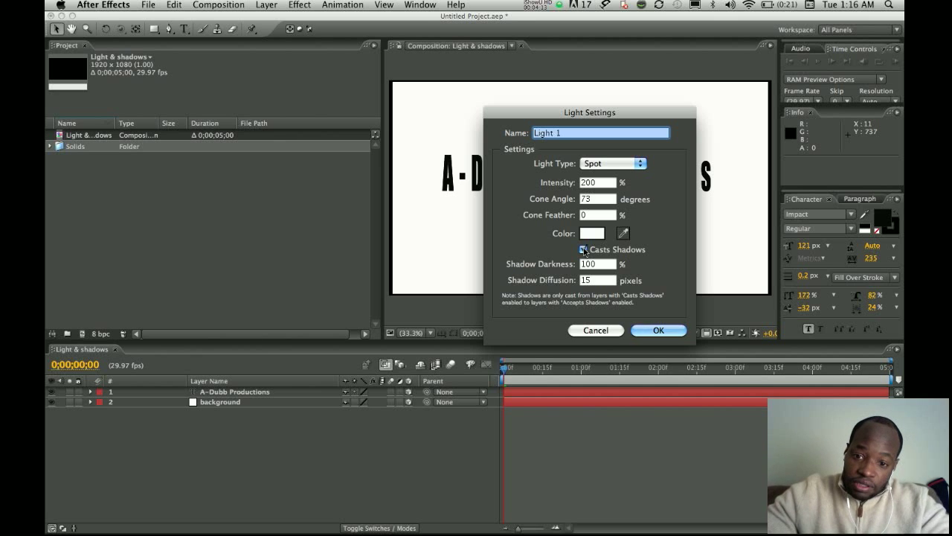
left_click(659, 330)
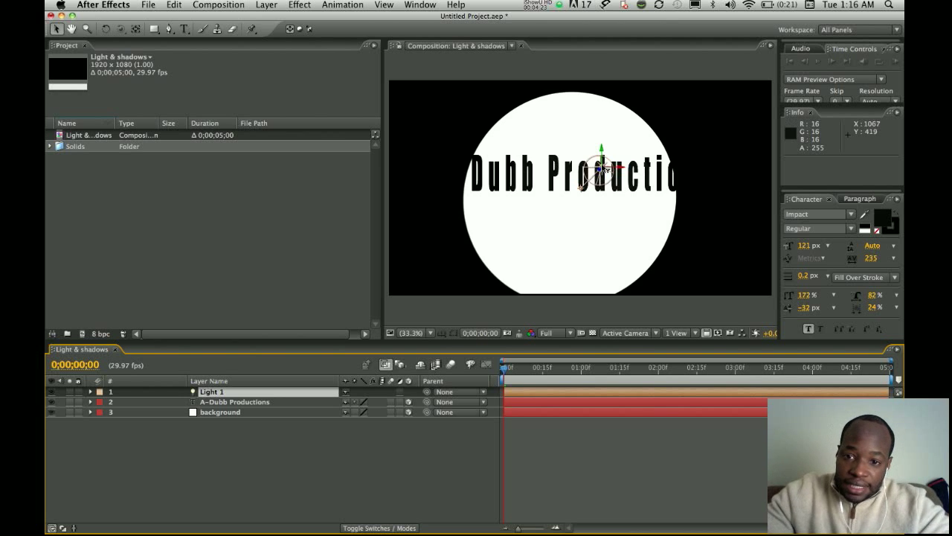
Drag Light 1 up and left to 950.1, 421.3, -672.8, lighting the text's start.
left_click_drag(605, 170, 409, 84)
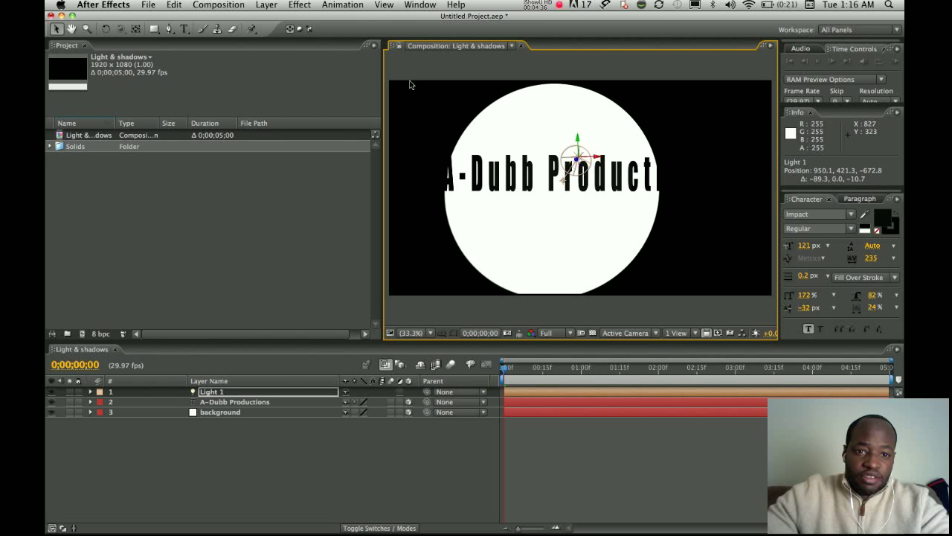
left_click(224, 396)
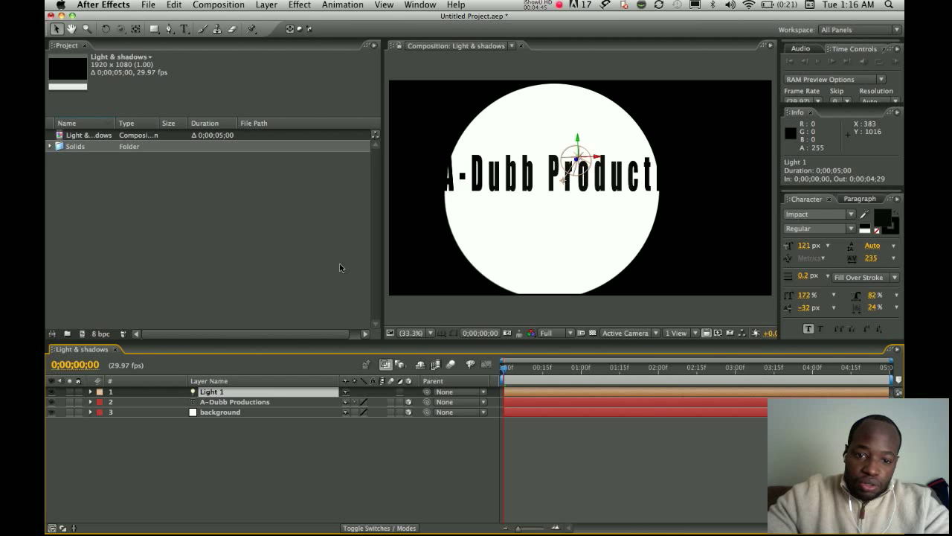
Set Light 1's Cone Feather to 47% under Light Options.
left_click(90, 392)
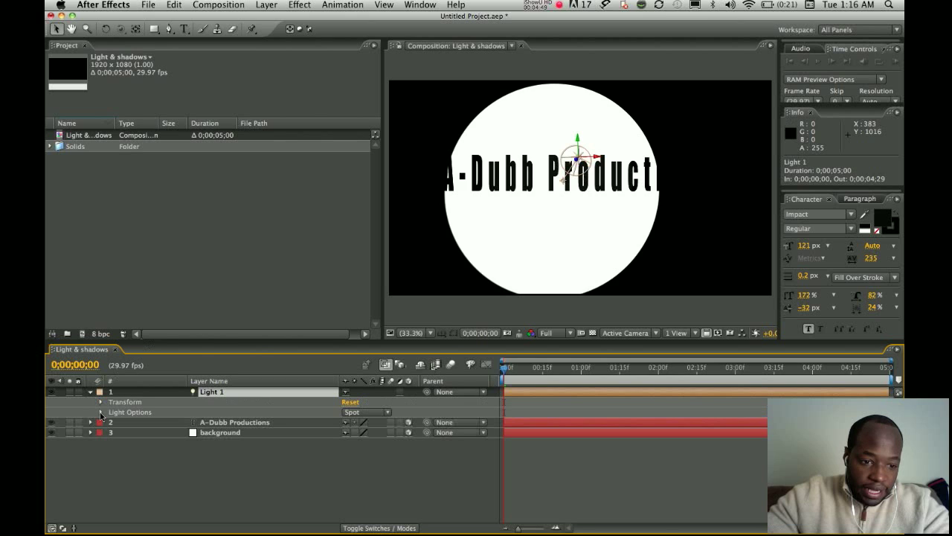
left_click(101, 412)
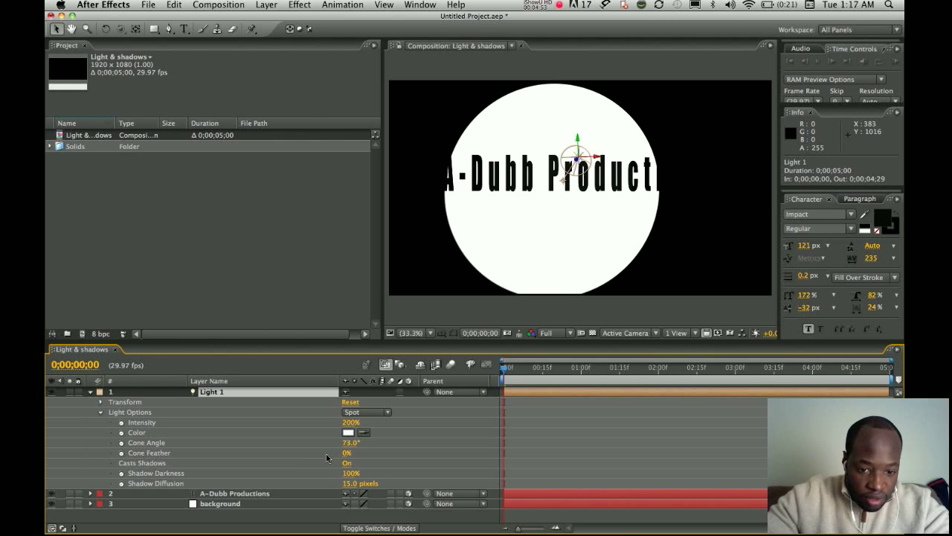
left_click_drag(346, 452, 373, 456)
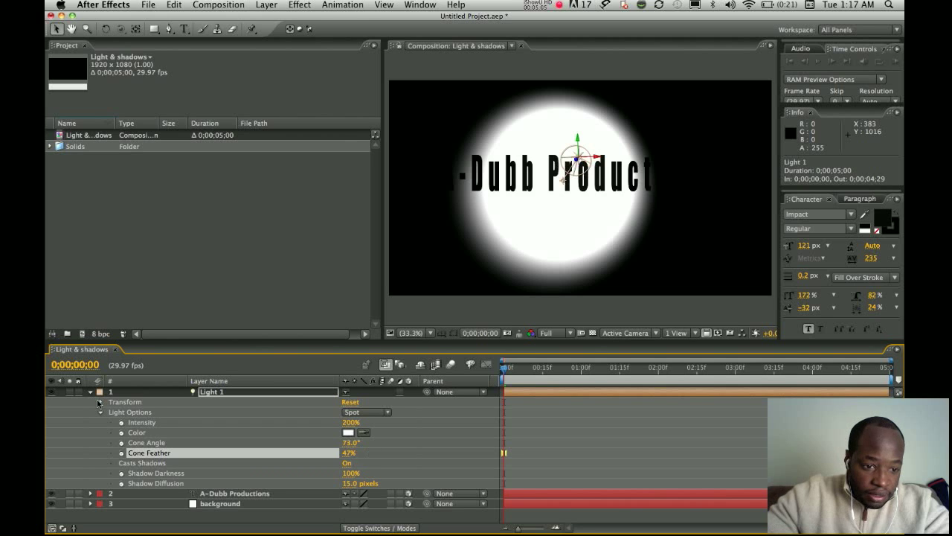
left_click(100, 412)
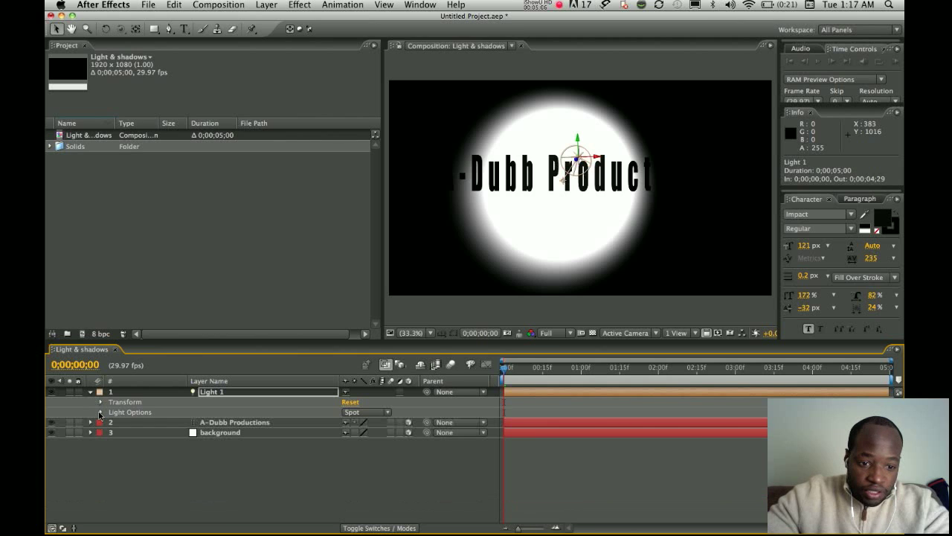
left_click(90, 392)
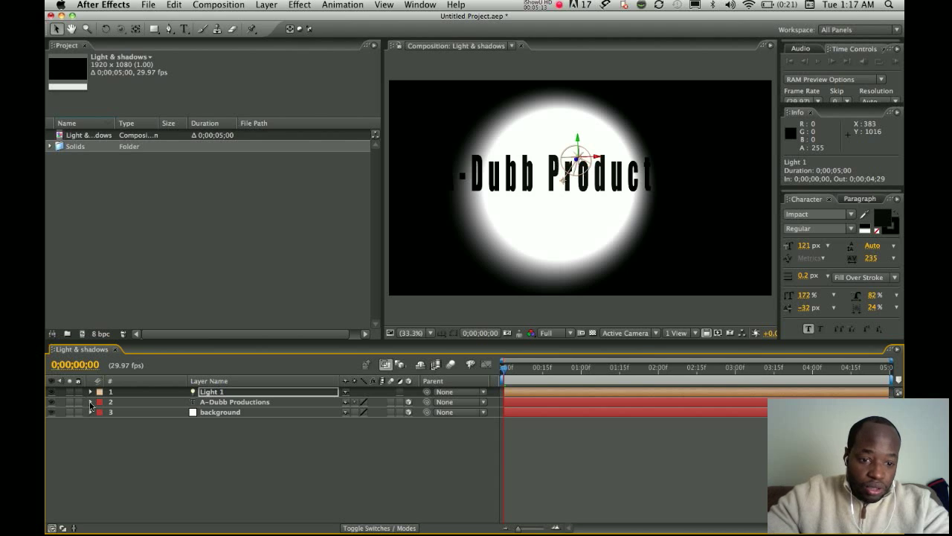
Switch Casts Shadows to On in the A-Dubb Productions layer's Material Options.
left_click(90, 403)
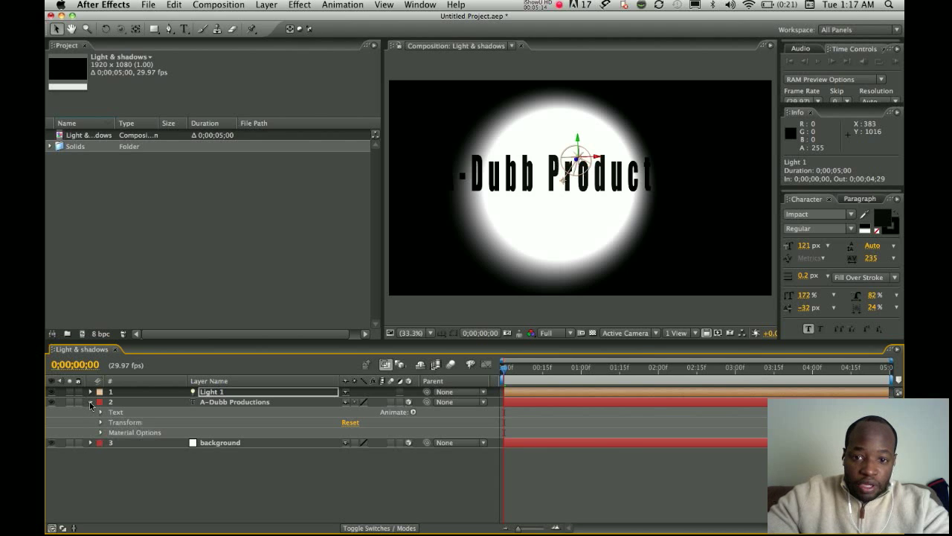
left_click(208, 406)
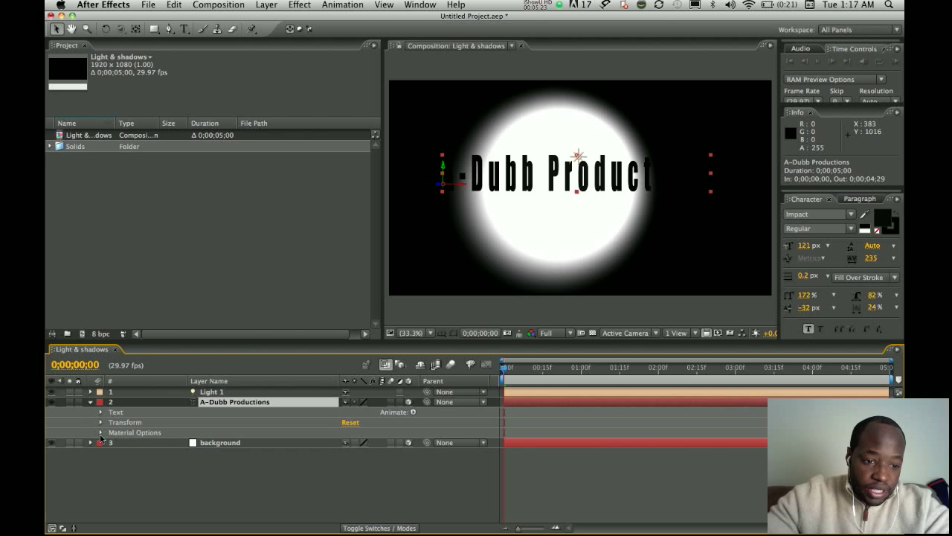
left_click(101, 432)
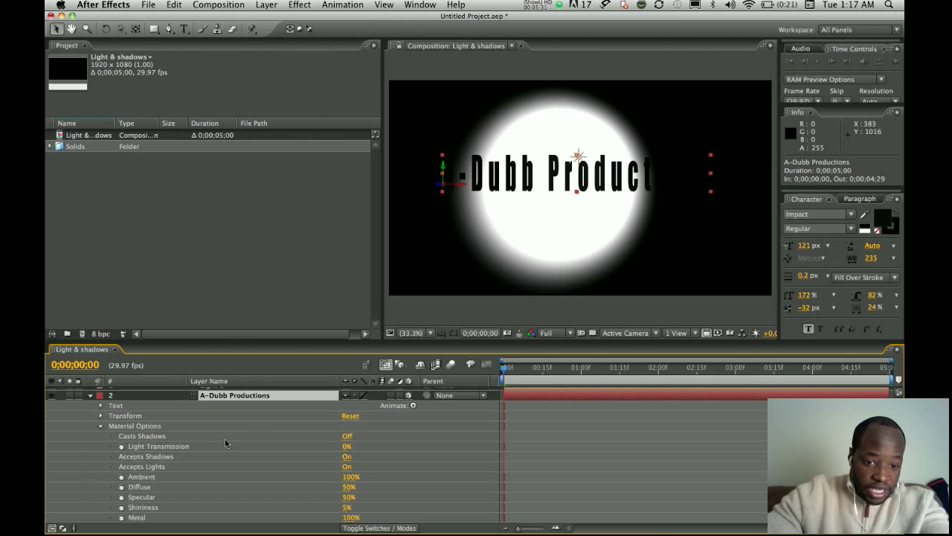
left_click(347, 435)
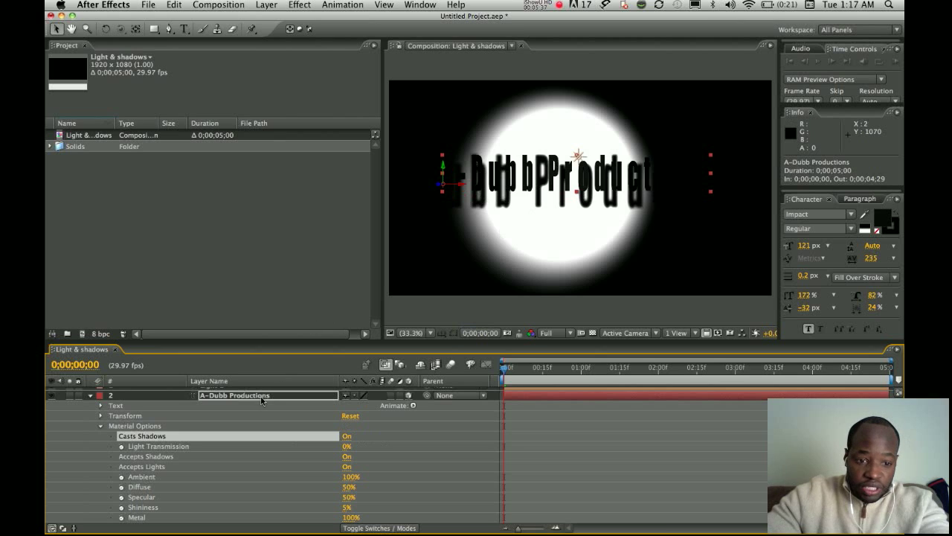
left_click(91, 396)
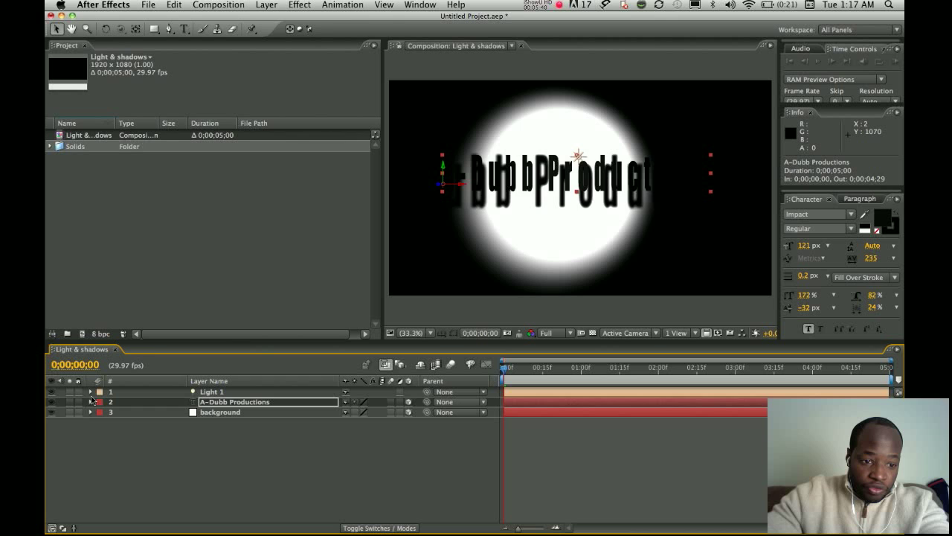
Reposition Light 1 to 1110.3, 300.7, -824.4, above and right of the text.
left_click(226, 394)
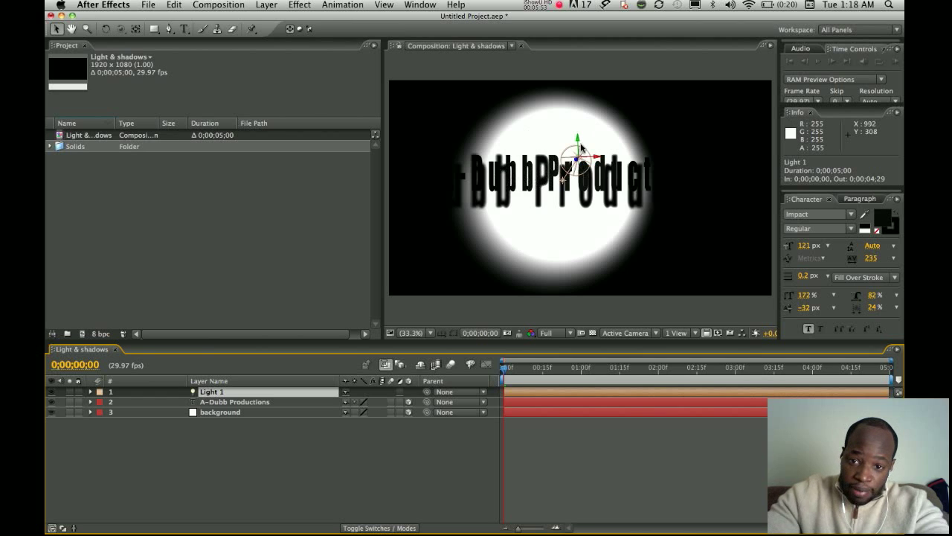
left_click_drag(575, 155, 581, 200)
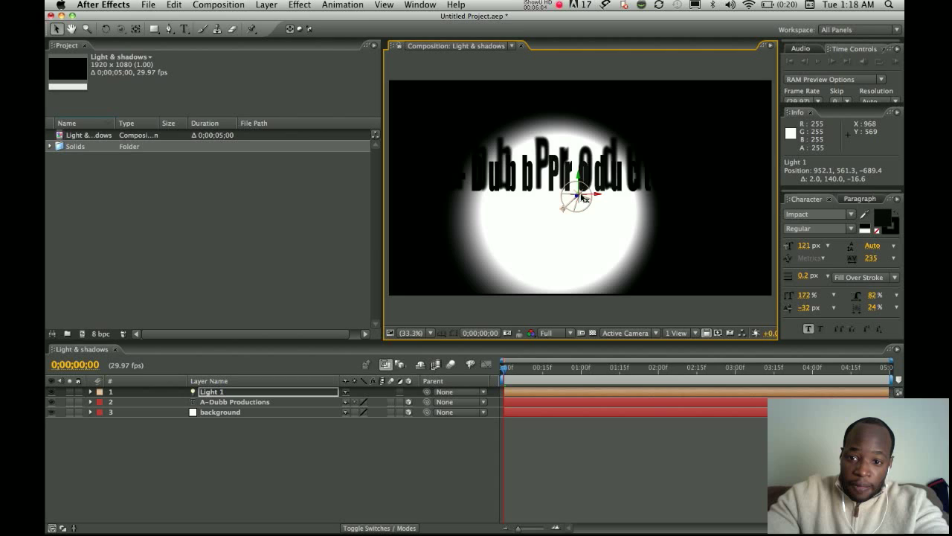
left_click_drag(584, 199, 494, 198)
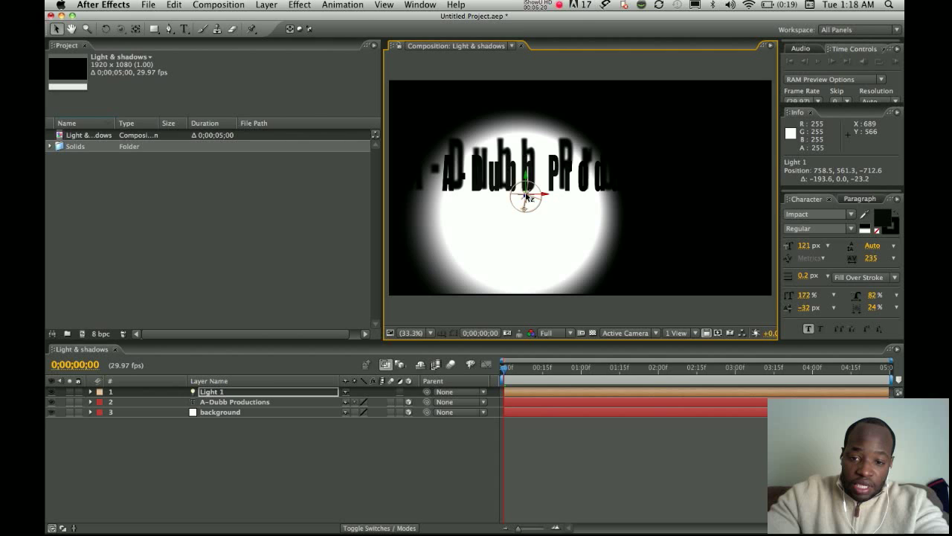
left_click_drag(527, 197, 535, 232)
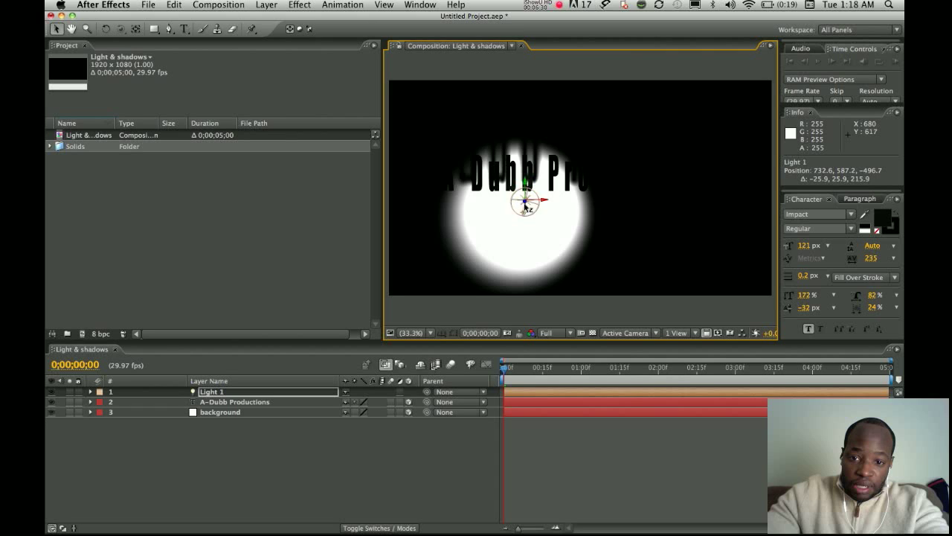
left_click_drag(521, 206, 528, 126)
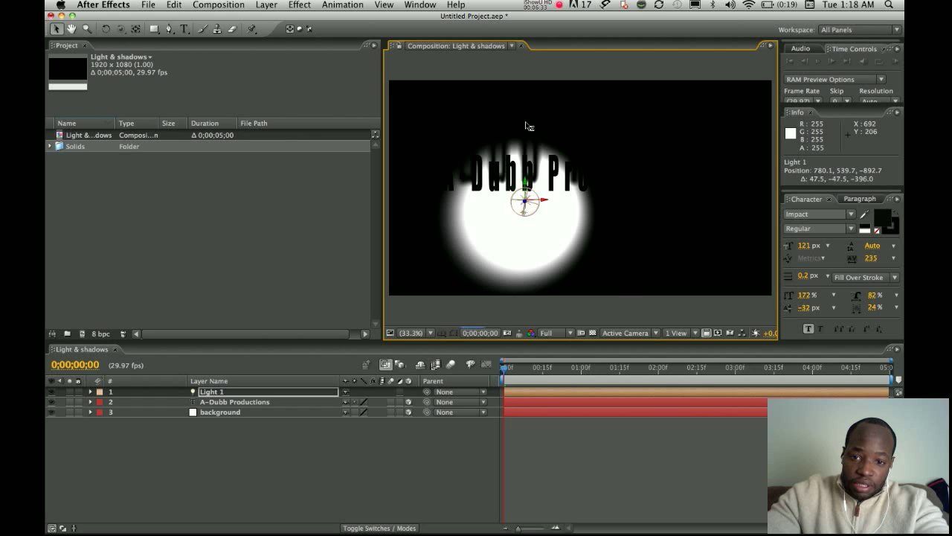
left_click_drag(543, 199, 598, 191)
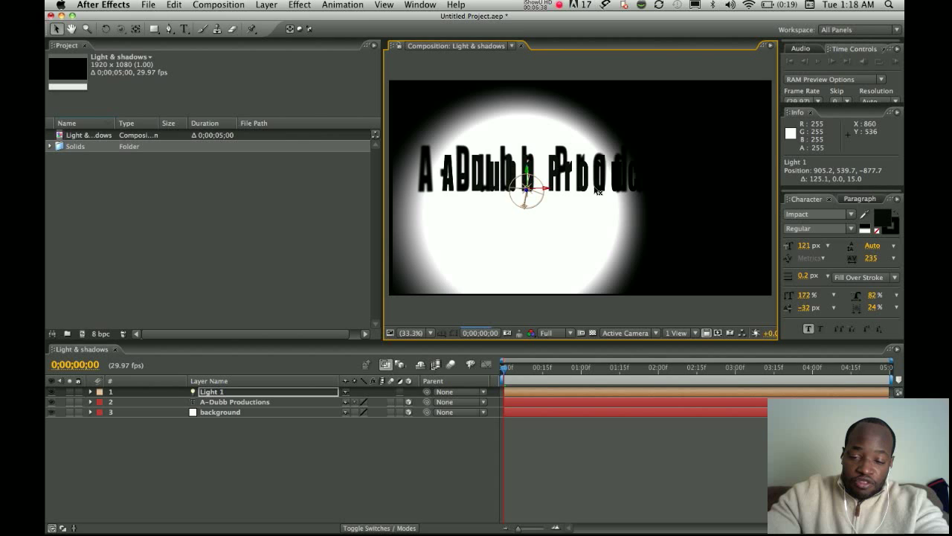
left_click_drag(597, 191, 625, 190)
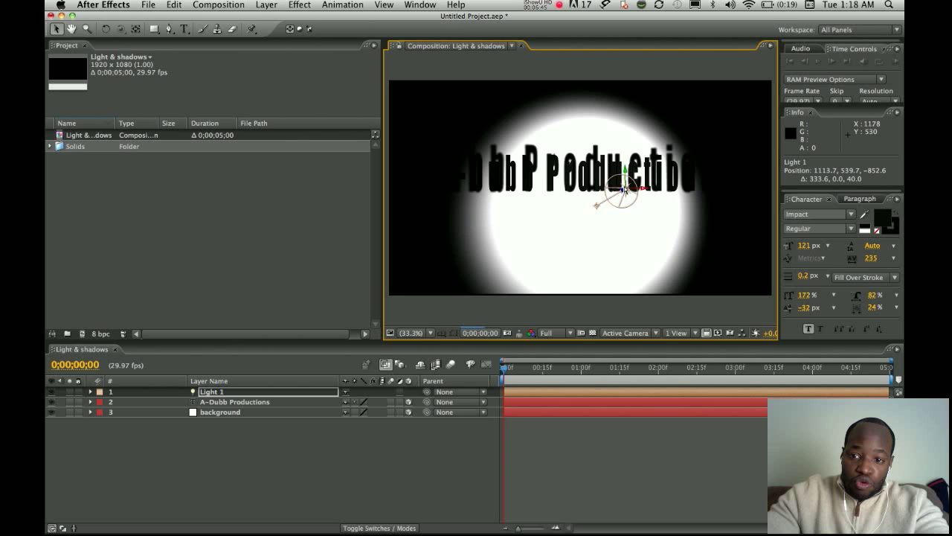
left_click_drag(623, 190, 622, 142)
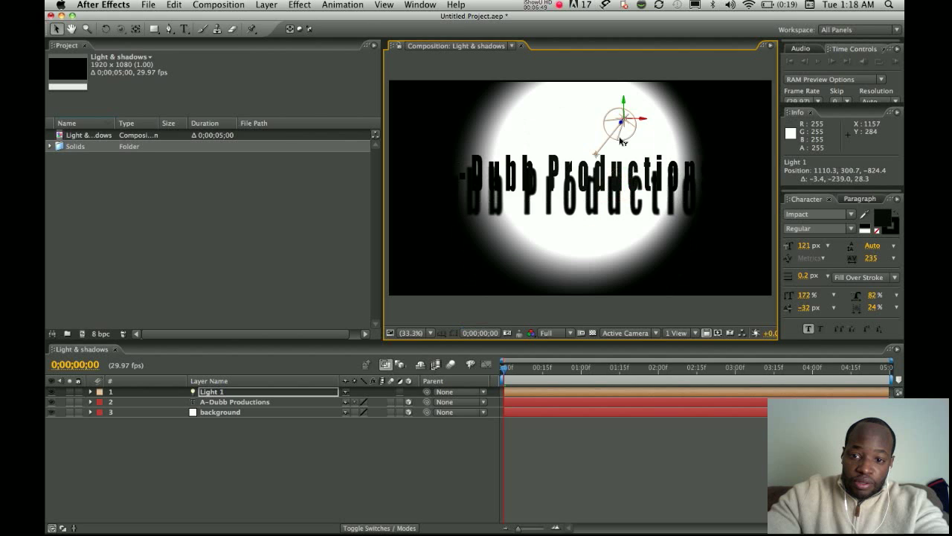